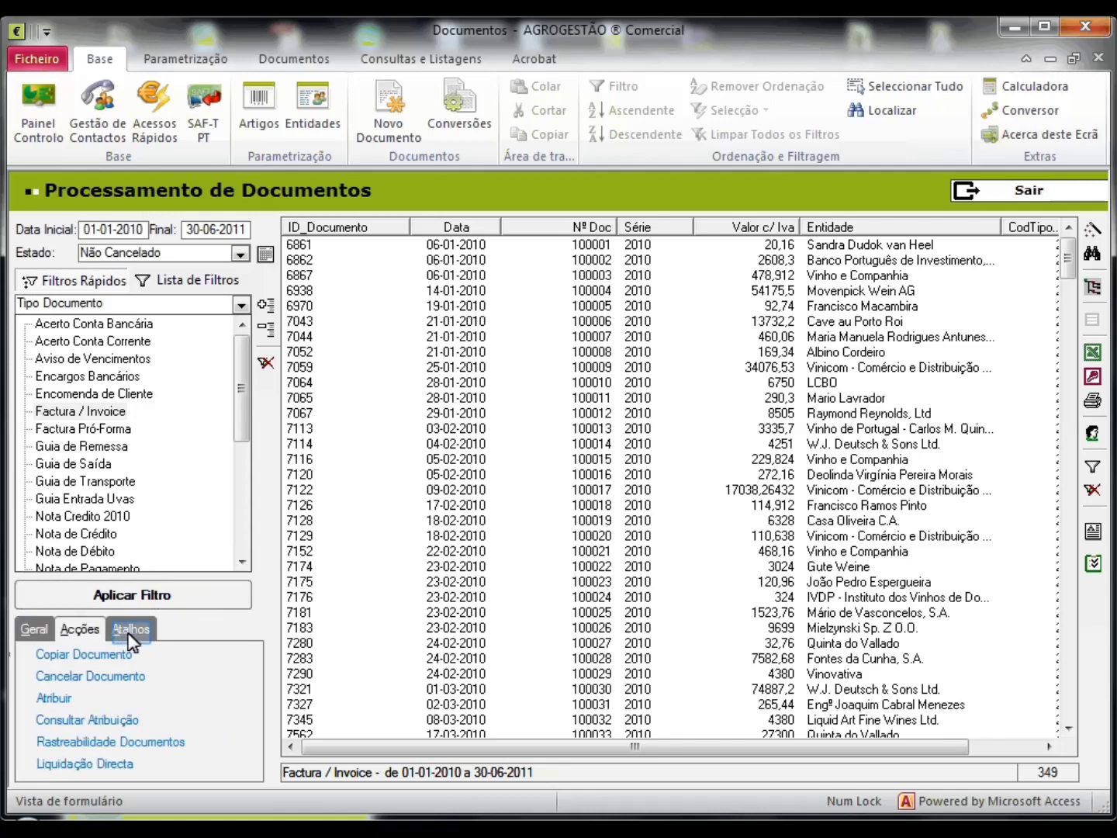
Look at the shortcuts available for document processing, and return to the main menu.
{"action": "left_click", "coordinate": [130, 630]}
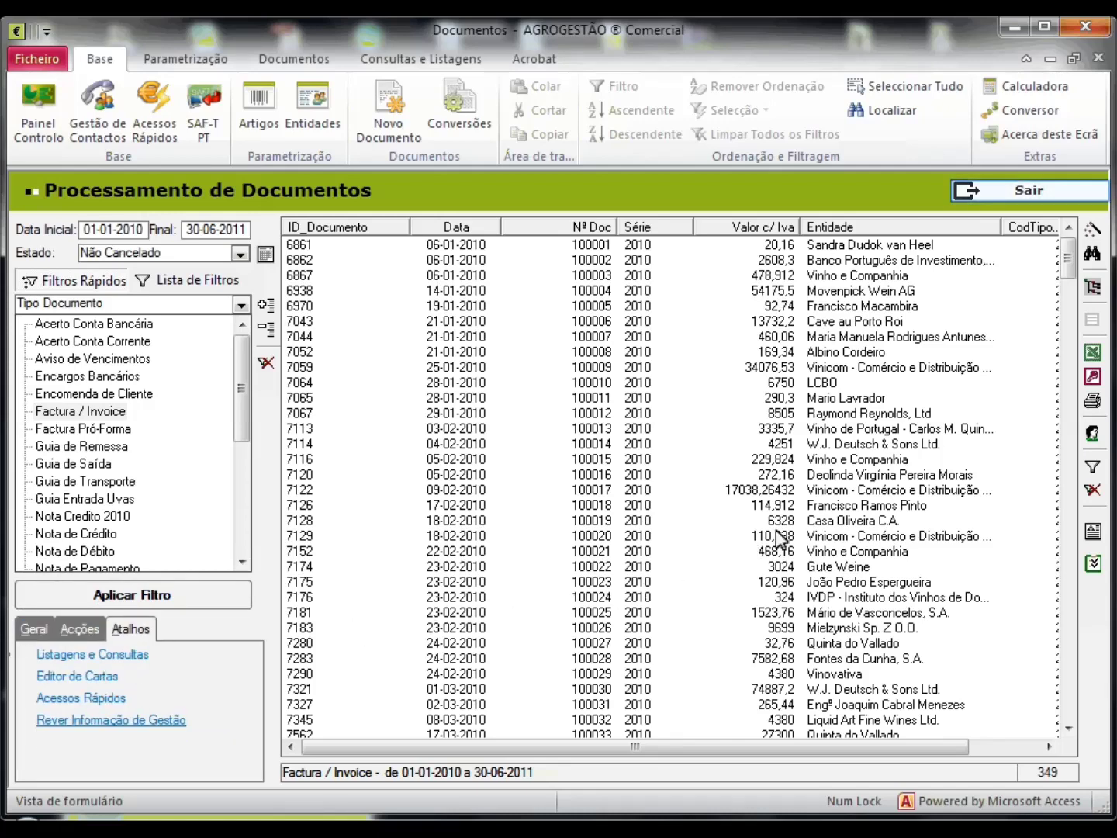
{"action": "left_click", "coordinate": [1019, 193]}
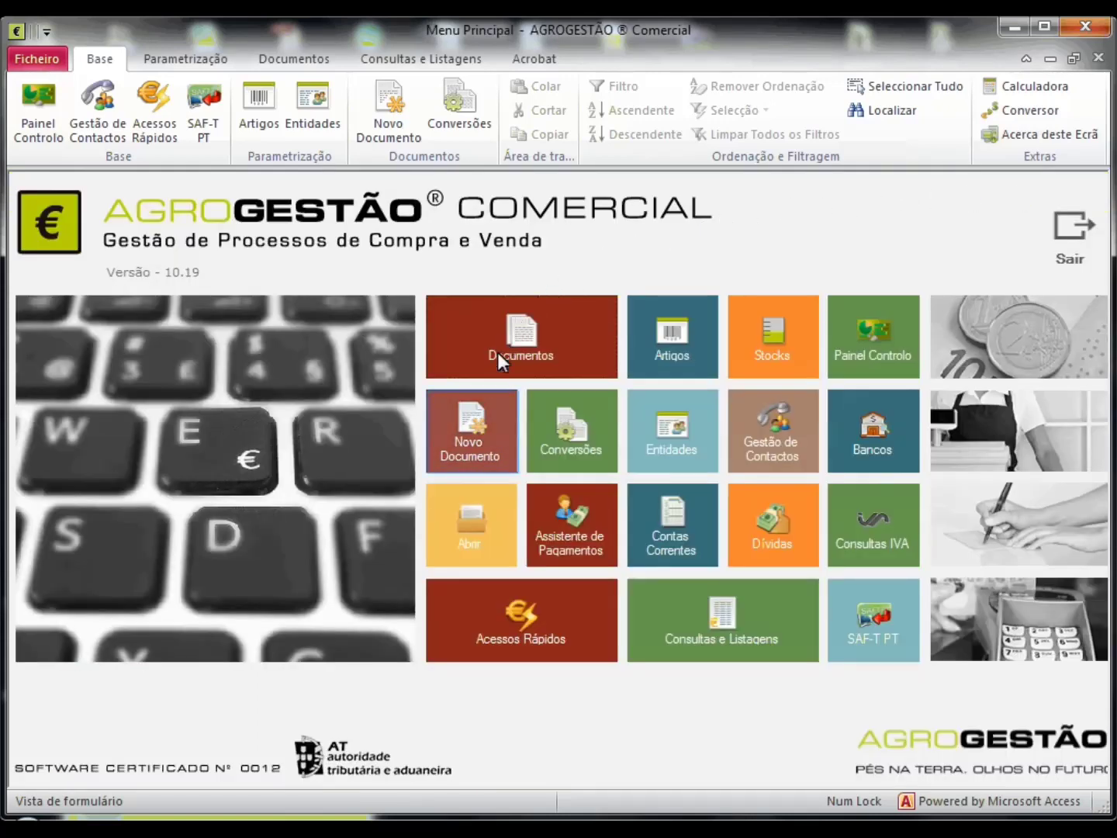
Create a new document with classification Vendas and document type Factura / Invoice for Empresa XPTO Lda.
{"action": "left_click", "coordinate": [484, 421]}
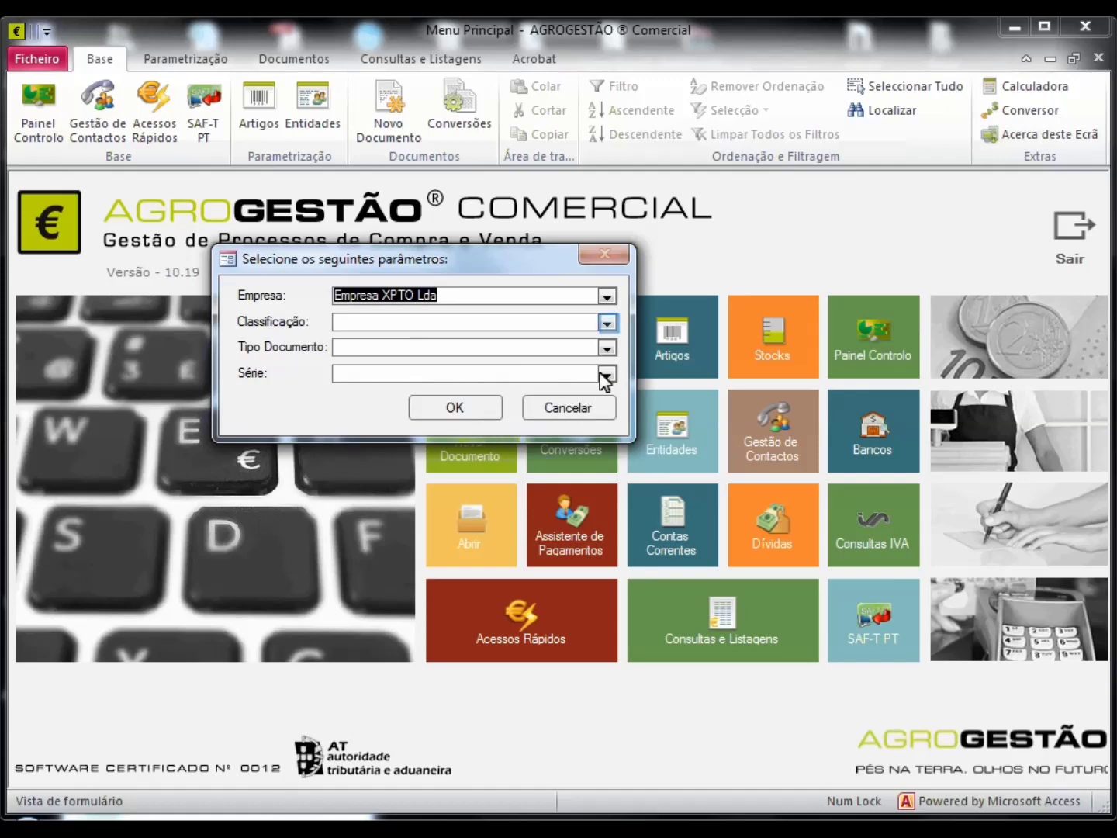
{"action": "left_click", "coordinate": [609, 322]}
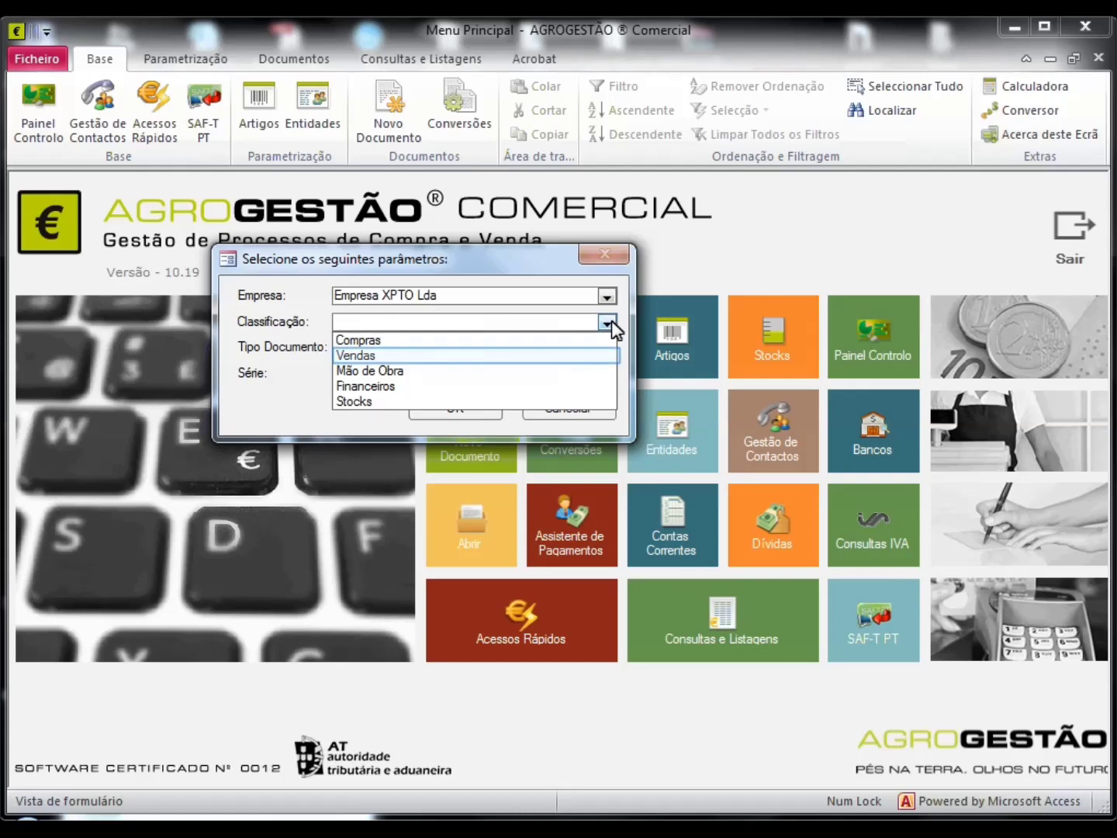
{"action": "left_click", "coordinate": [534, 355]}
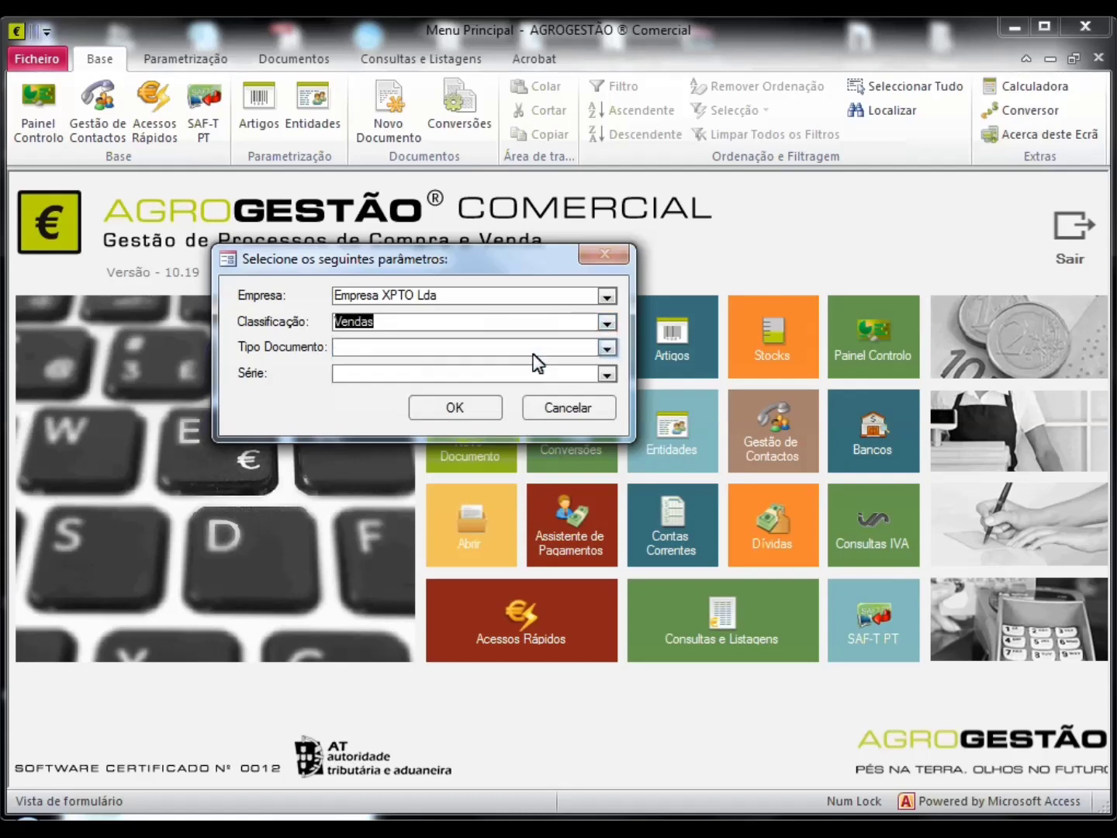
{"action": "left_click", "coordinate": [607, 351]}
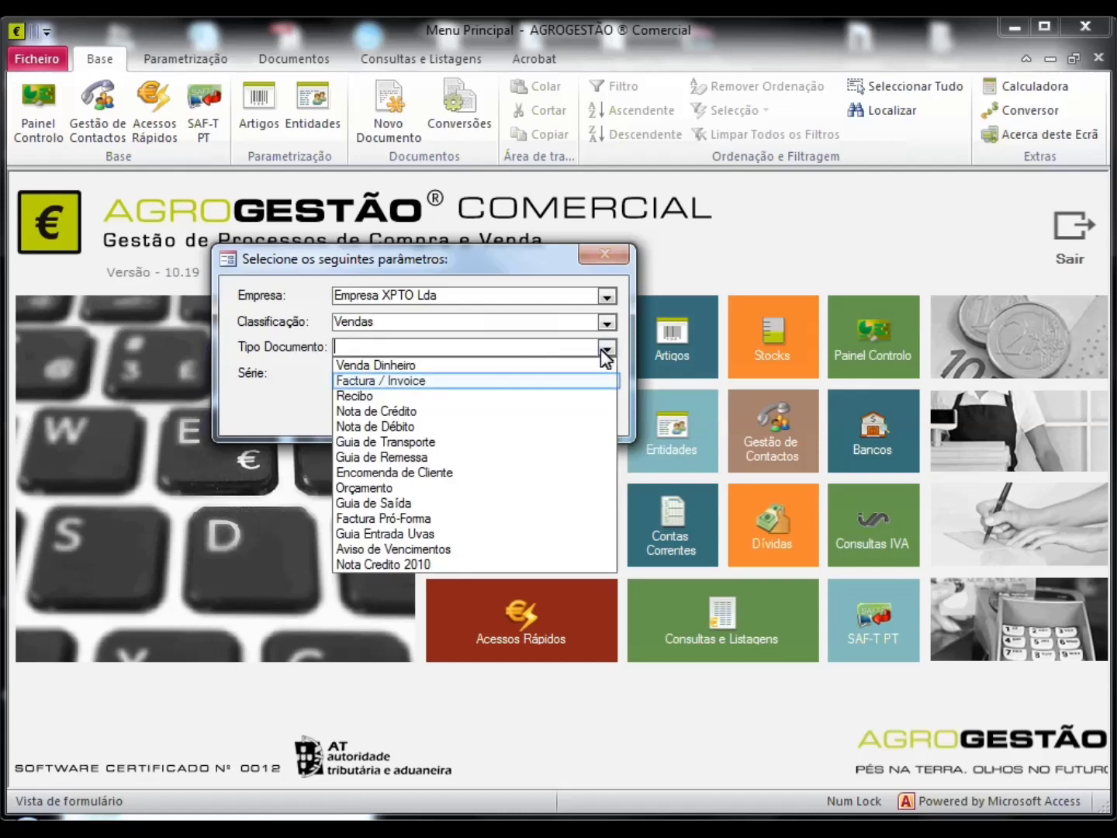
{"action": "left_click", "coordinate": [500, 383]}
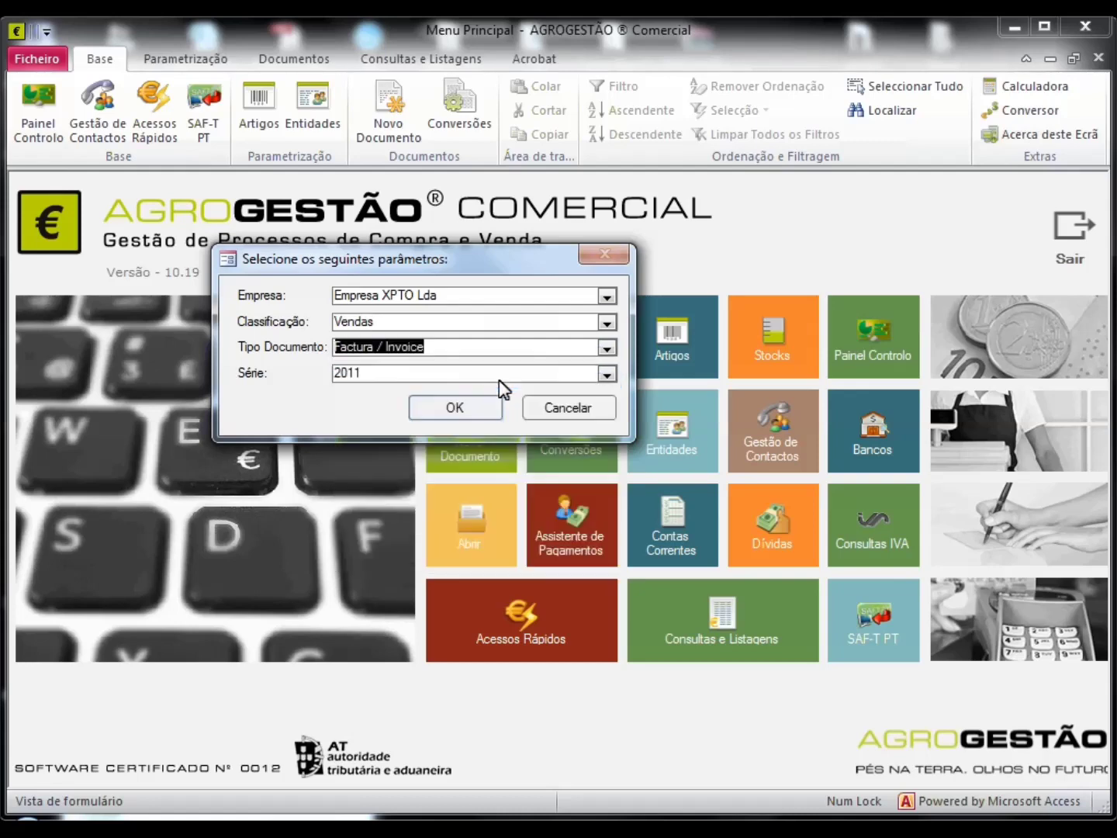
{"action": "left_click", "coordinate": [449, 409]}
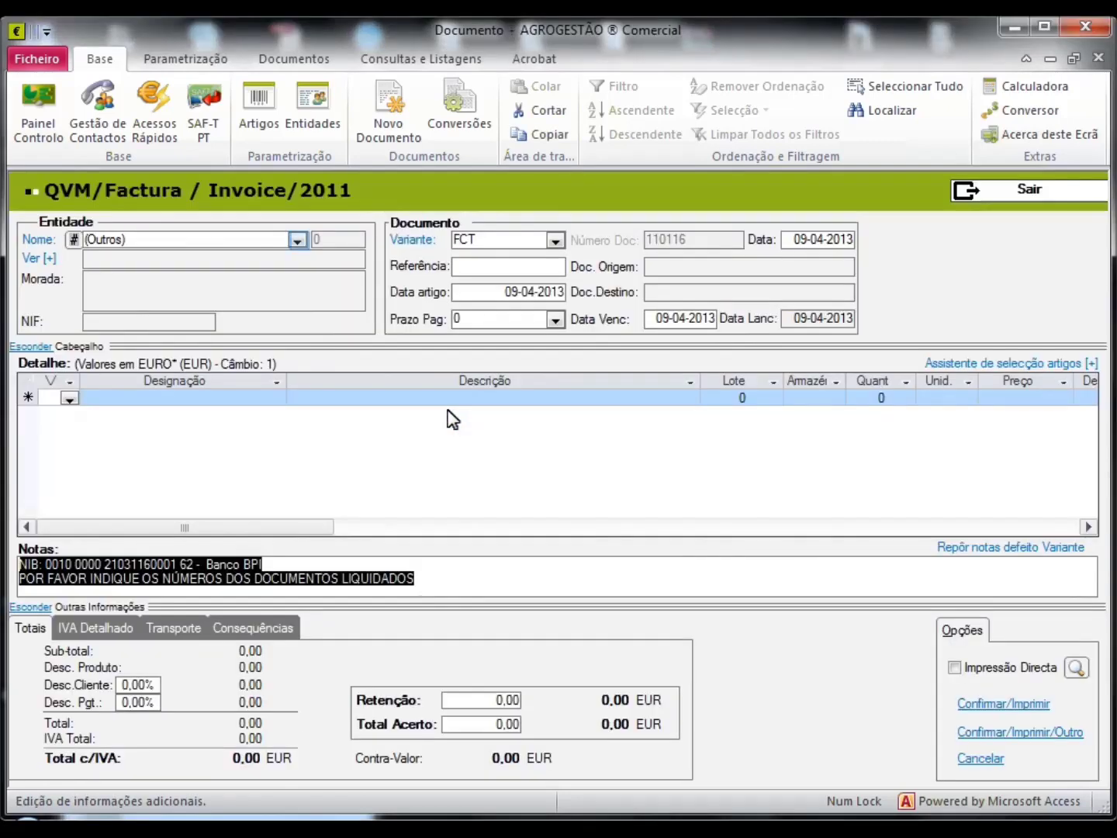
Choose an individual customer for the invoice and add the article M Douro 1999 at a price of 15 €.
{"action": "left_click", "coordinate": [298, 240]}
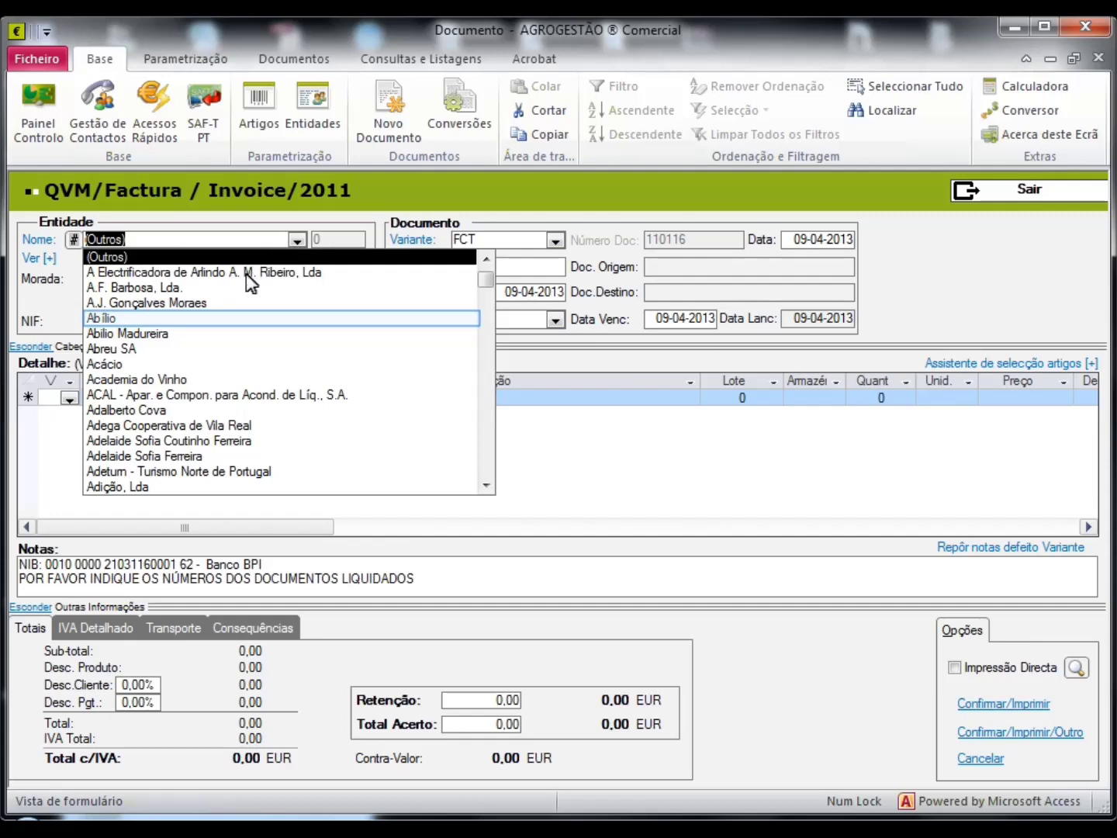
{"action": "left_click", "coordinate": [240, 320]}
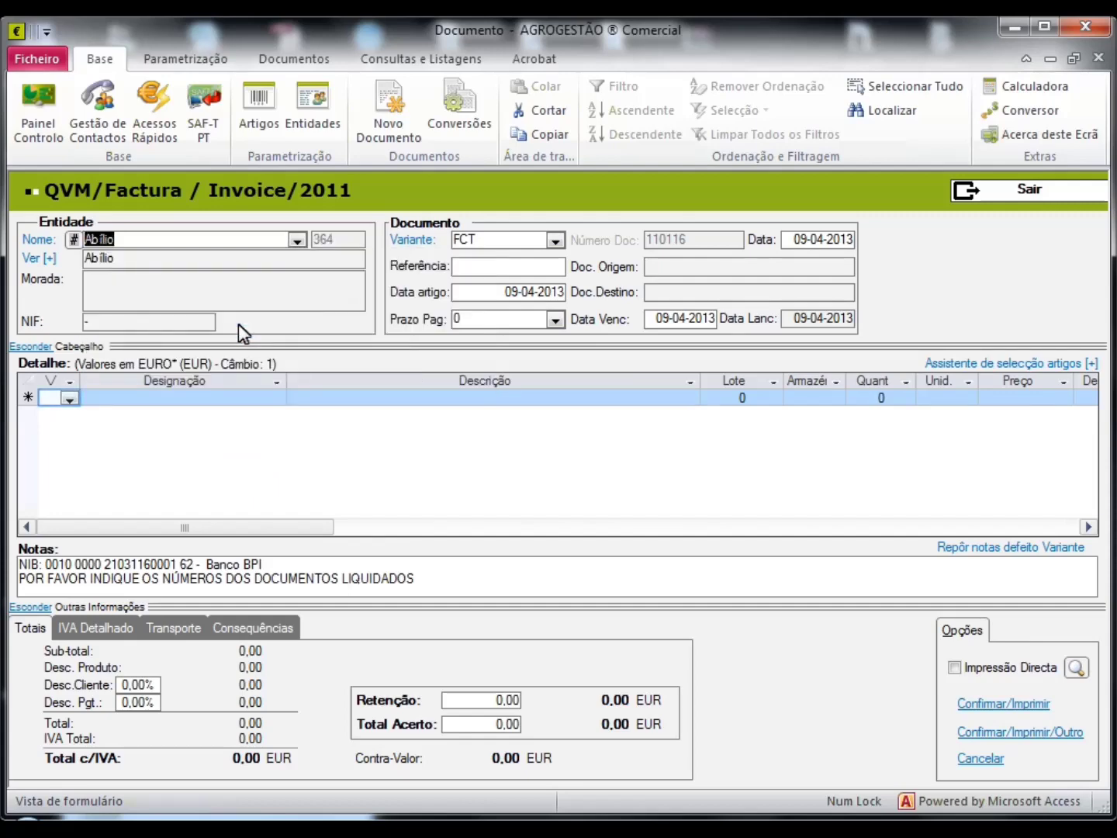
{"action": "left_click", "coordinate": [69, 398]}
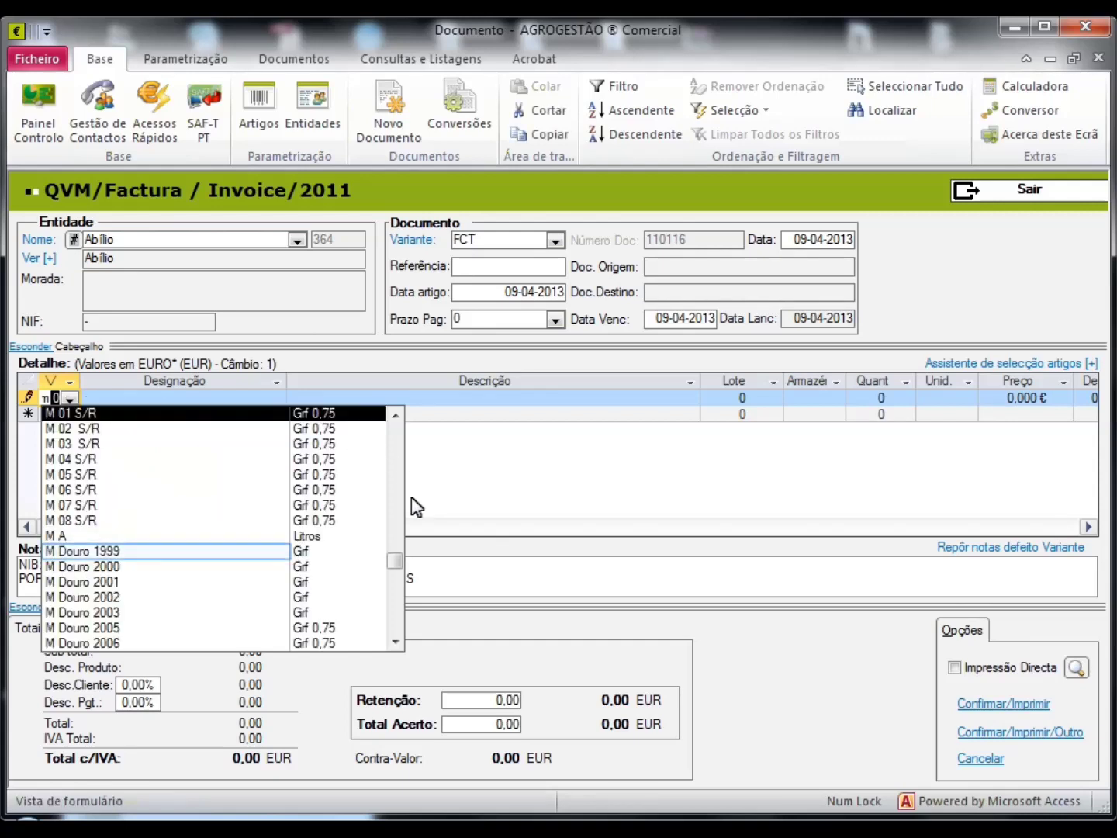
{"action": "left_click", "coordinate": [276, 551]}
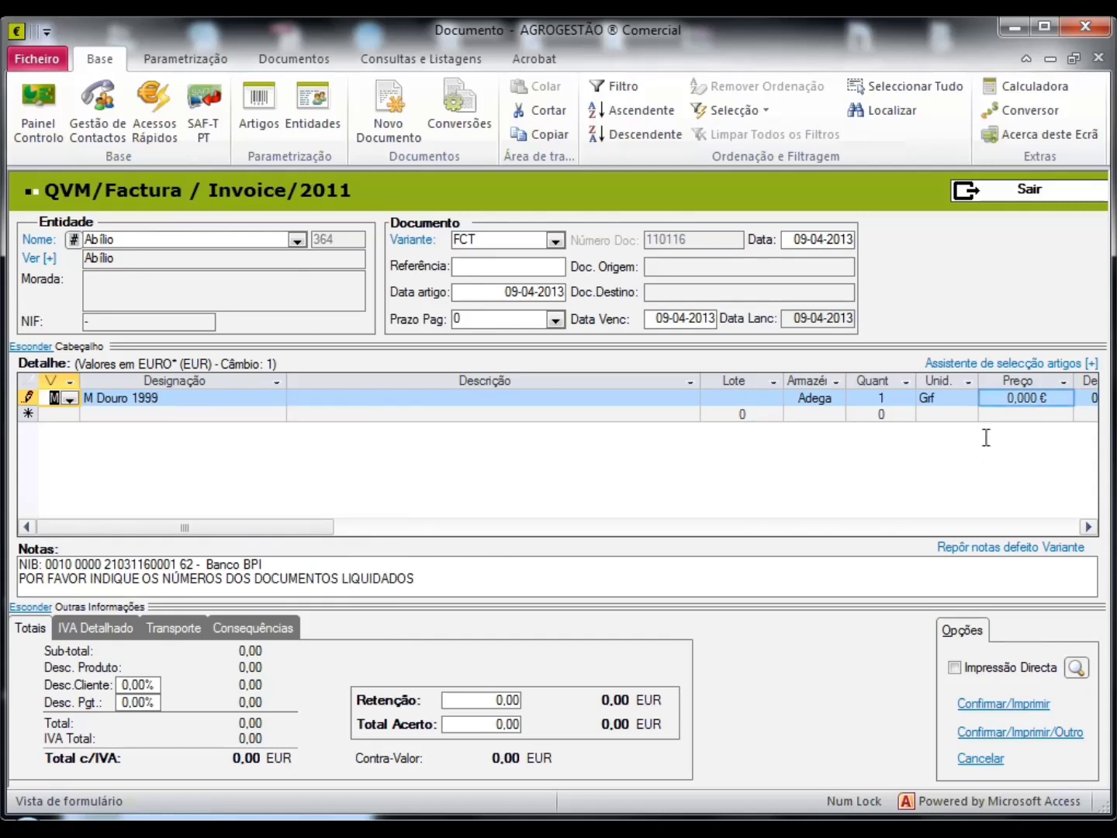
{"action": "type", "text": "15"}
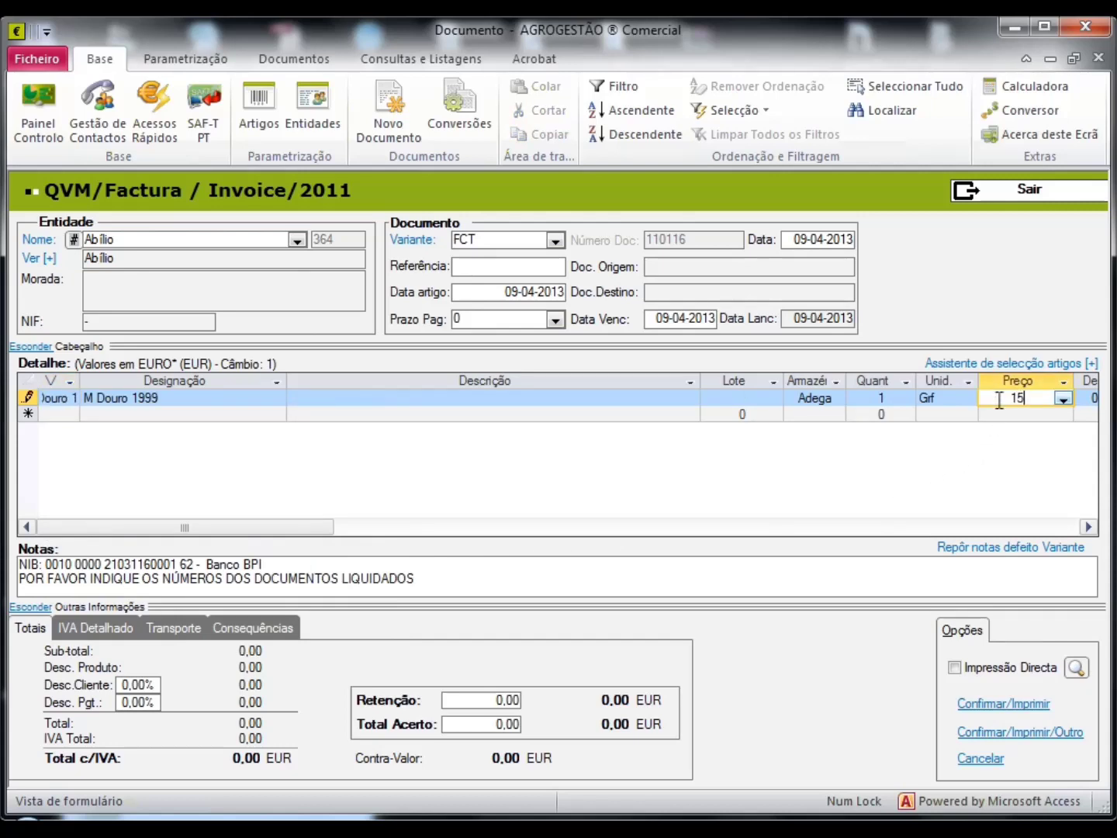
{"action": "key", "text": "Return"}
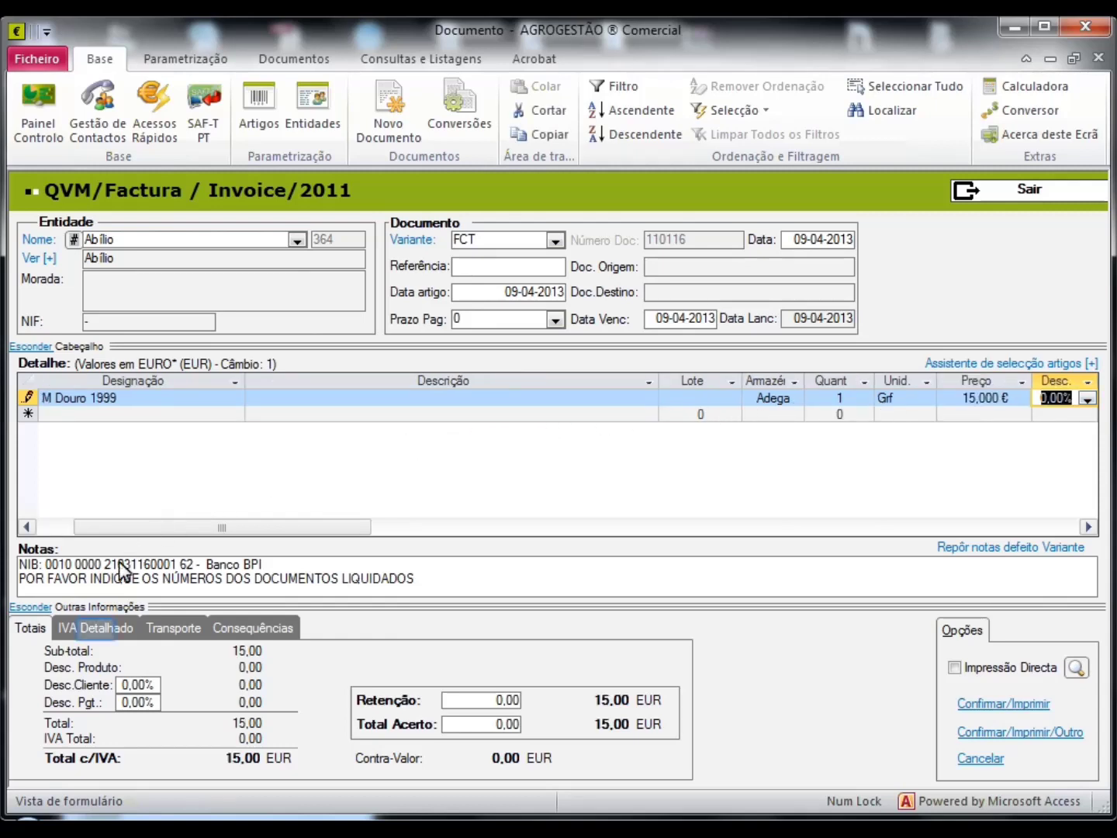
Review the invoice's detailed VAT (IVA Detalhado), transport and consequences information.
{"action": "left_click", "coordinate": [100, 630]}
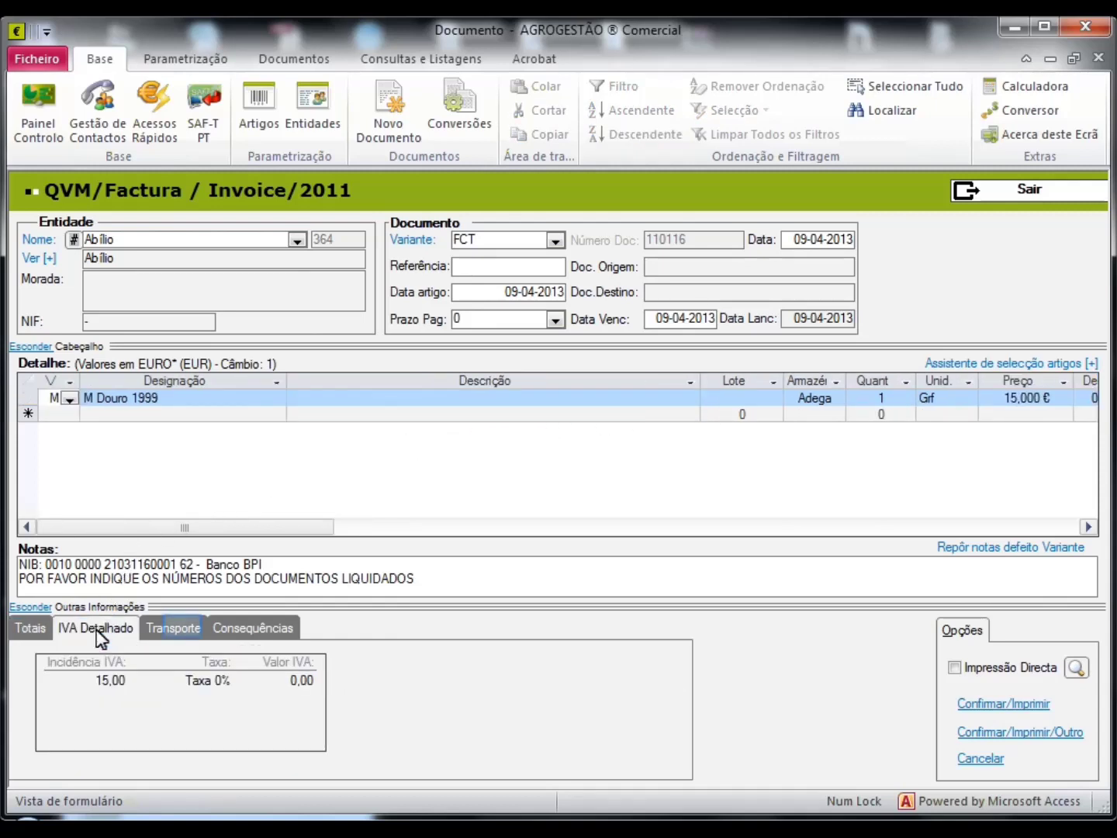
{"action": "left_click", "coordinate": [185, 629]}
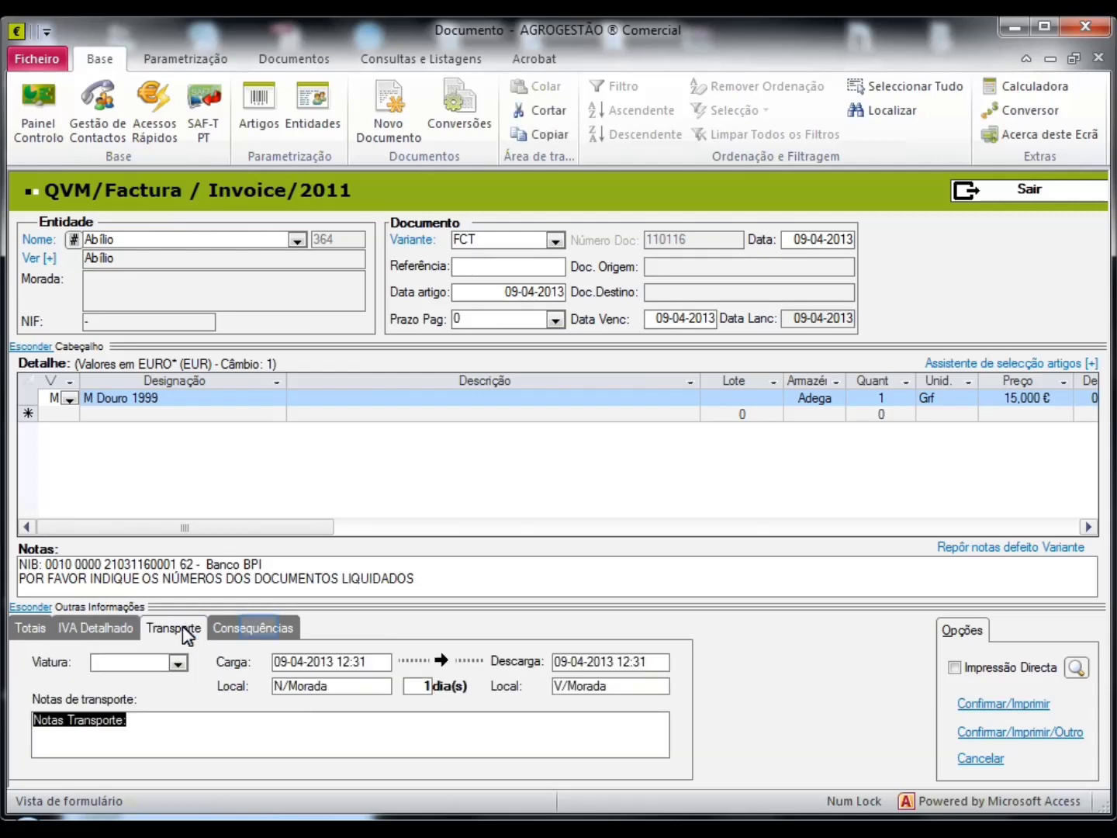
{"action": "left_click", "coordinate": [262, 630]}
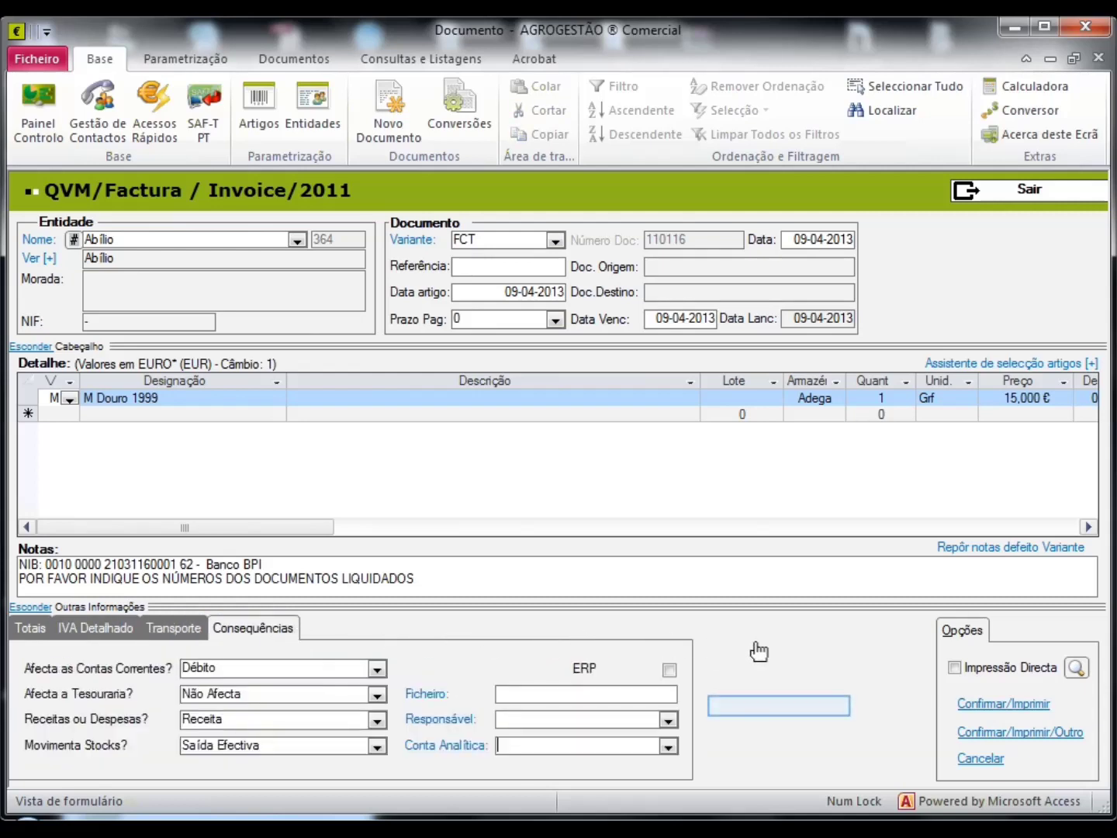
Confirm the invoice, preview its printout with the Imprime profile, and close the preview.
{"action": "left_click", "coordinate": [983, 706]}
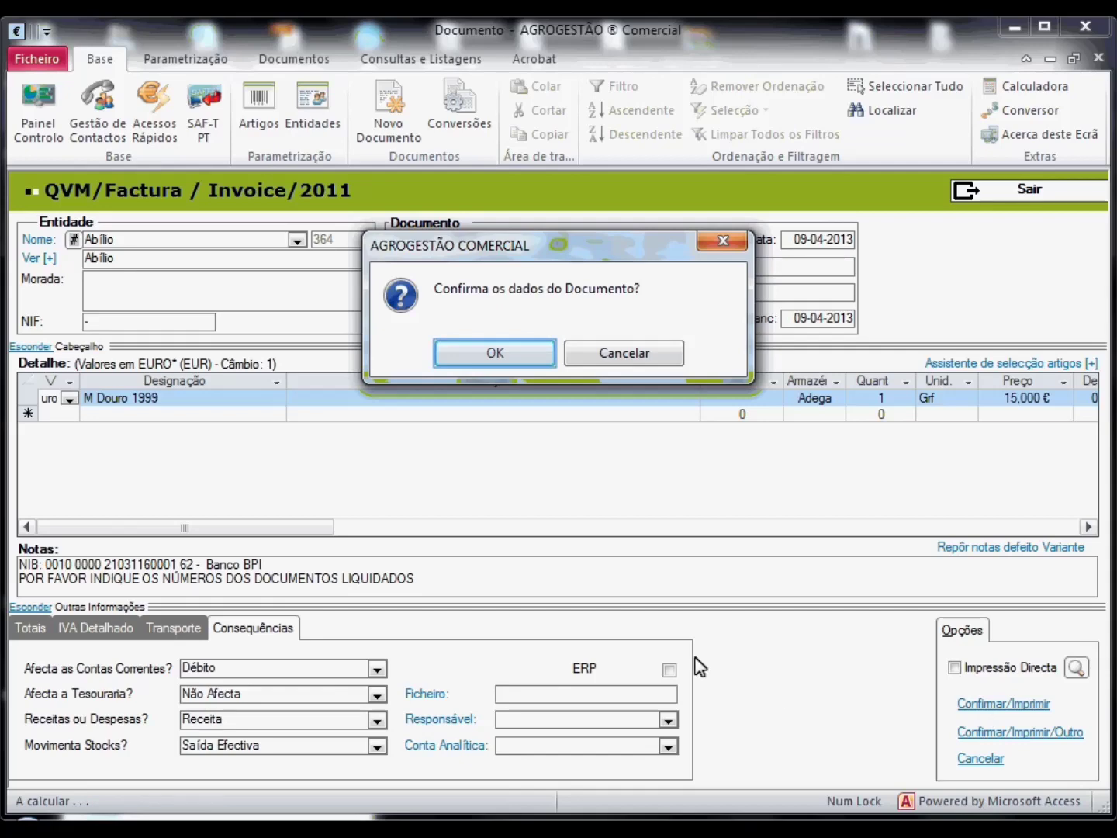
{"action": "left_click", "coordinate": [515, 358]}
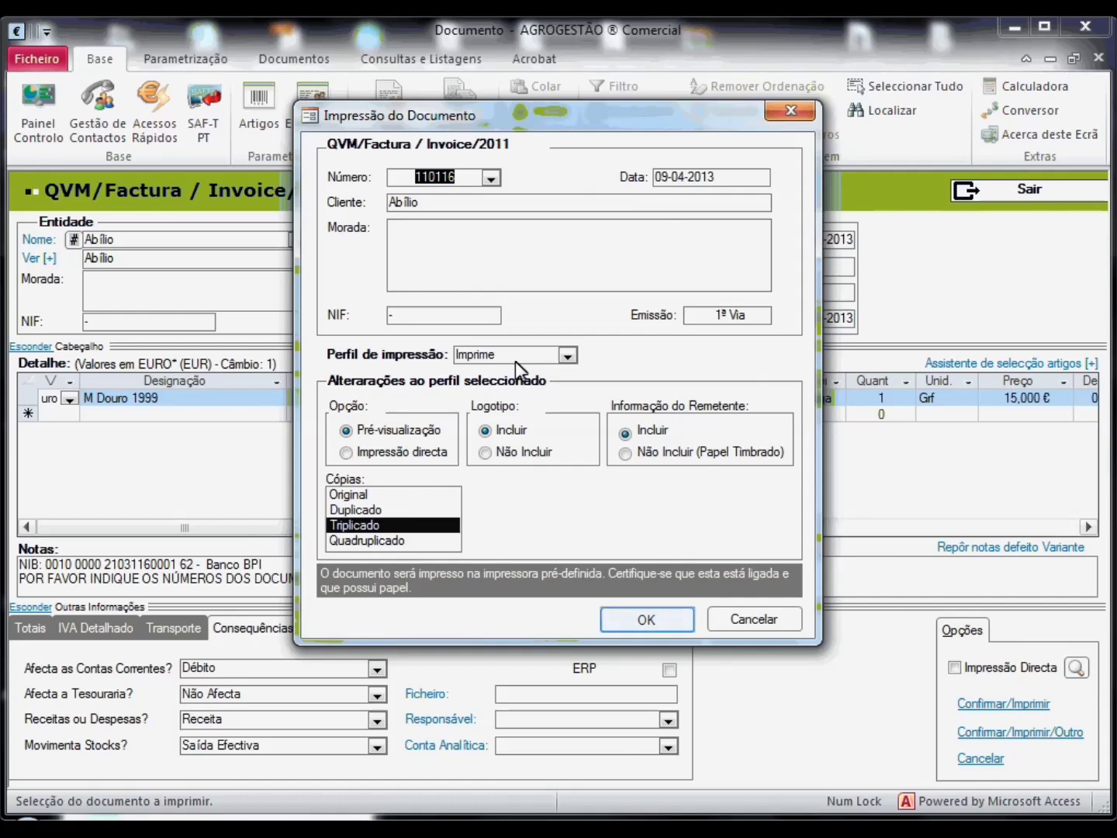
{"action": "left_click", "coordinate": [632, 619]}
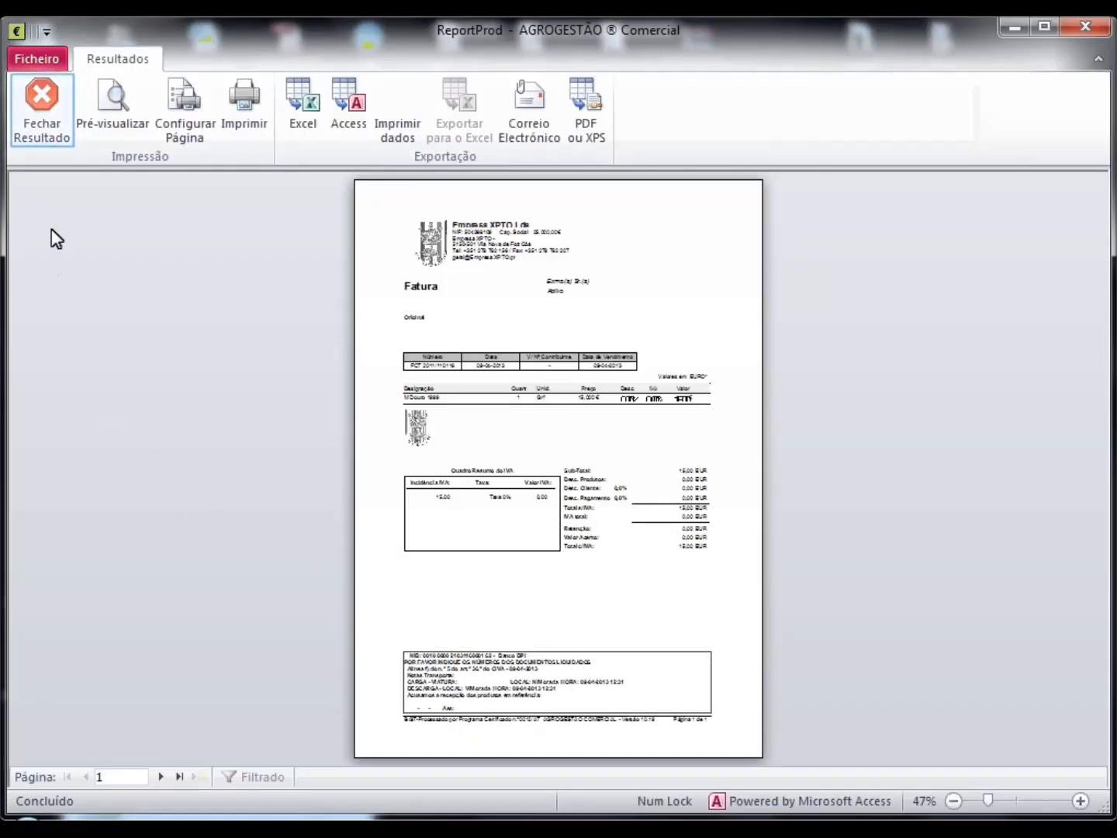
{"action": "left_click", "coordinate": [42, 116]}
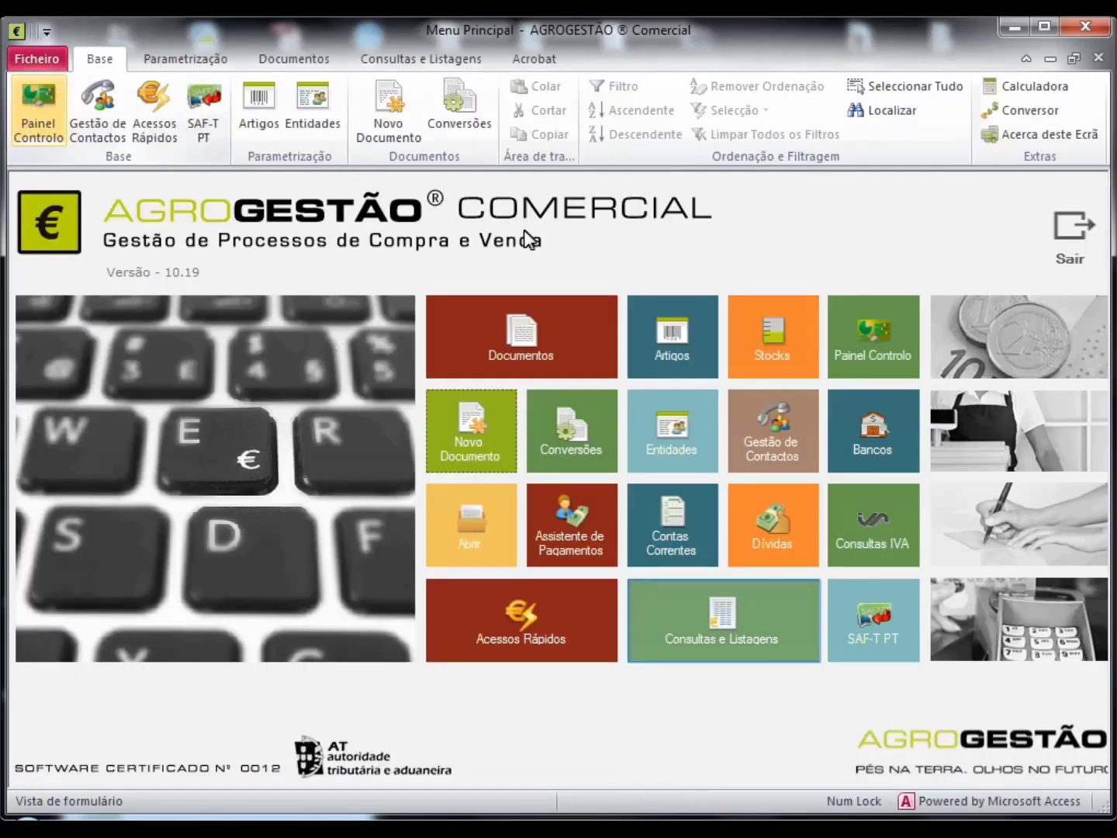
In Consultas e Listagens, clear the document filter and view the Mapa de Vendas - Quantidade listing as a pivot table.
{"action": "left_click", "coordinate": [701, 611]}
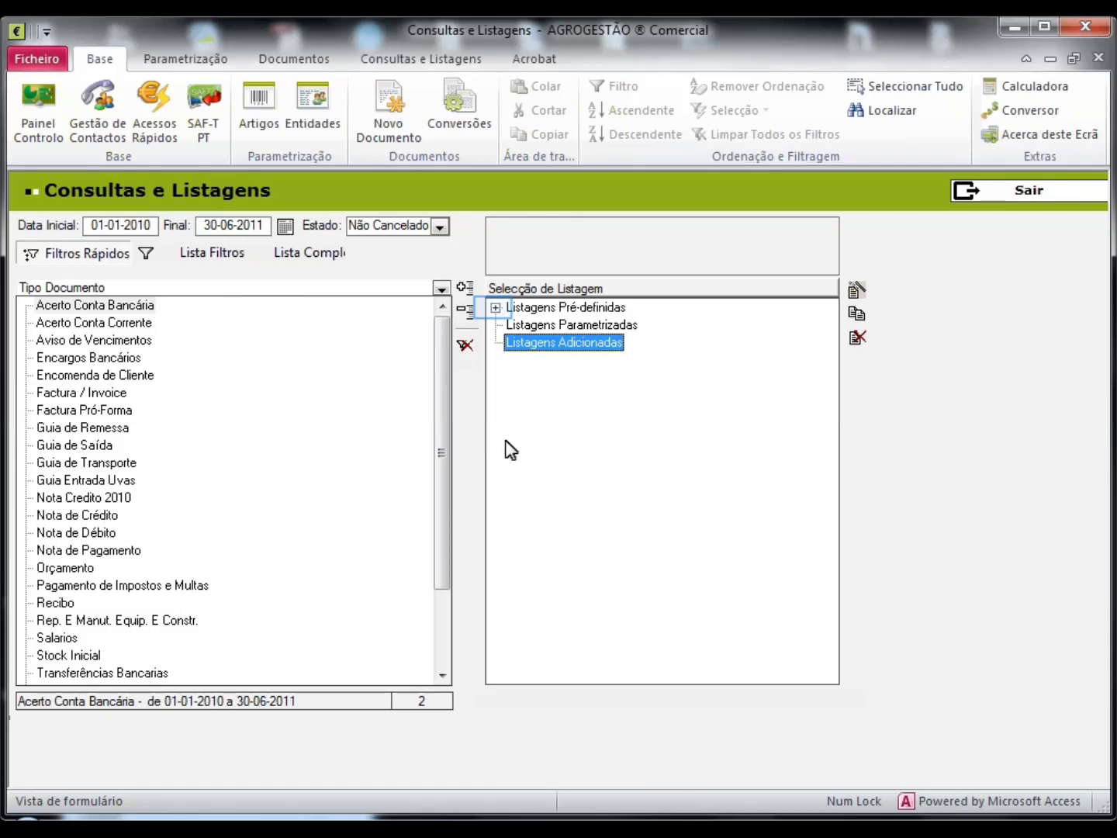
{"action": "left_click", "coordinate": [495, 308]}
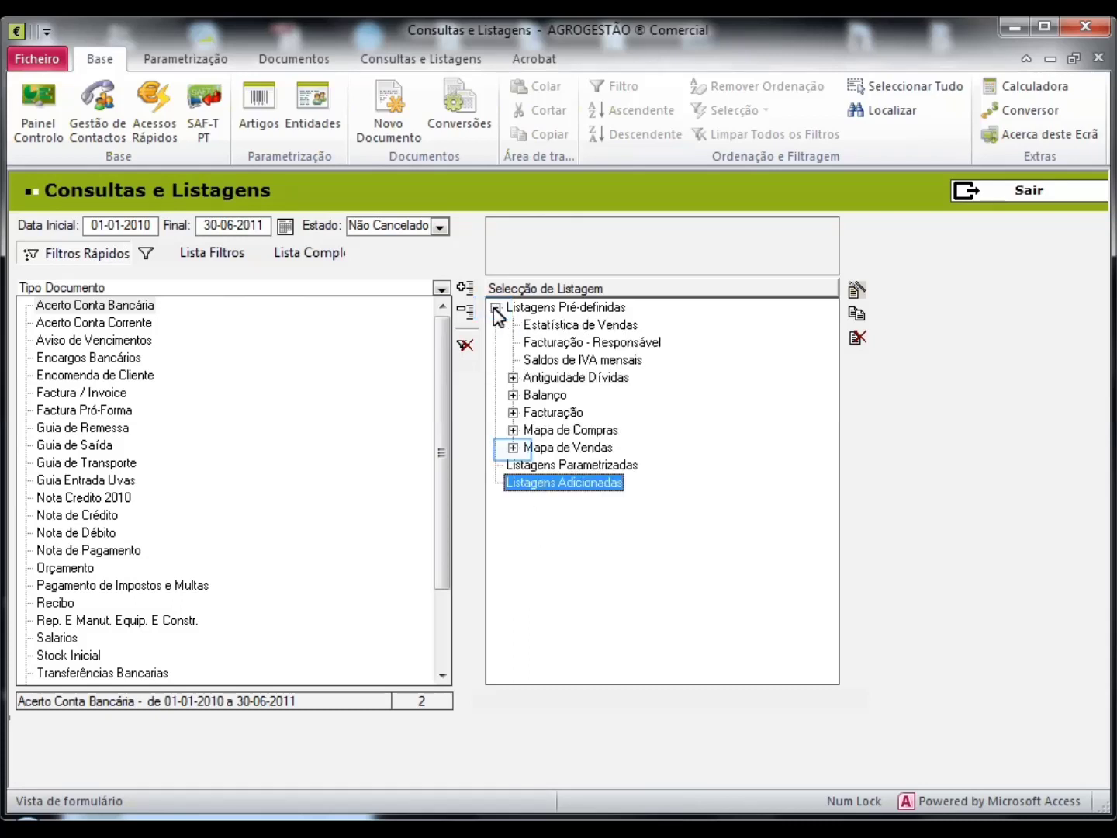
{"action": "left_click", "coordinate": [513, 447]}
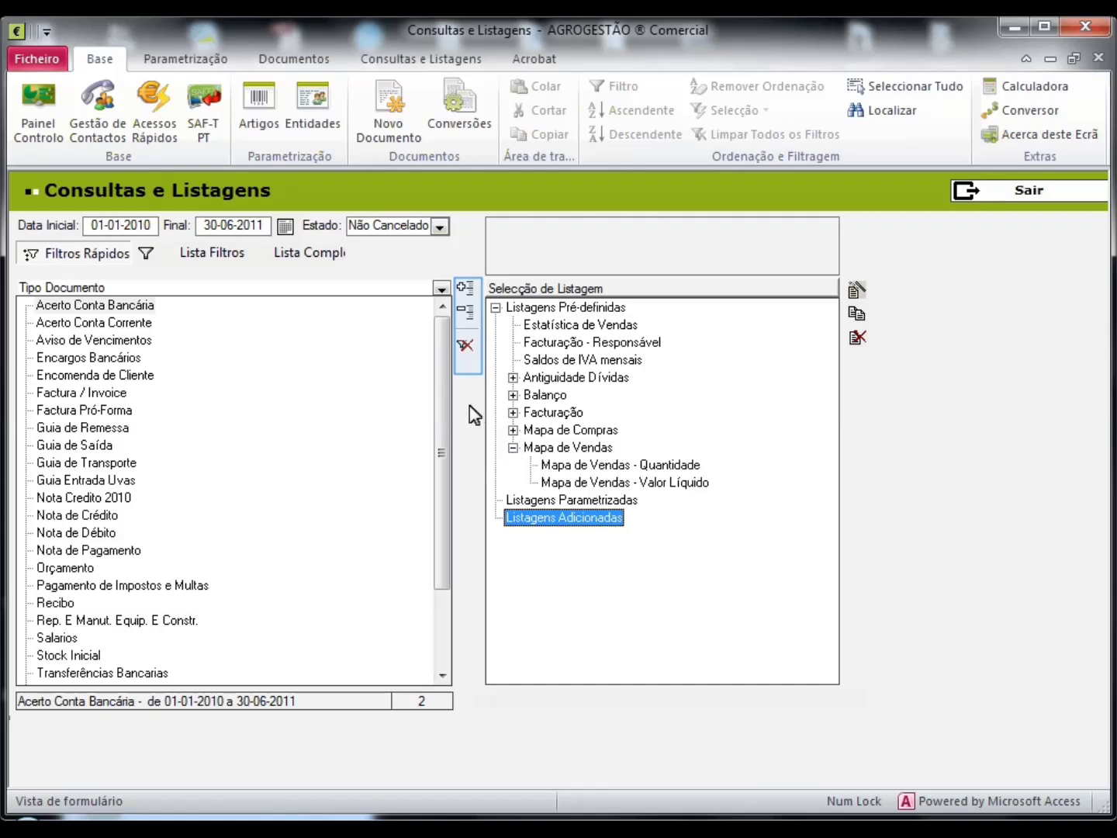
{"action": "left_click", "coordinate": [466, 347]}
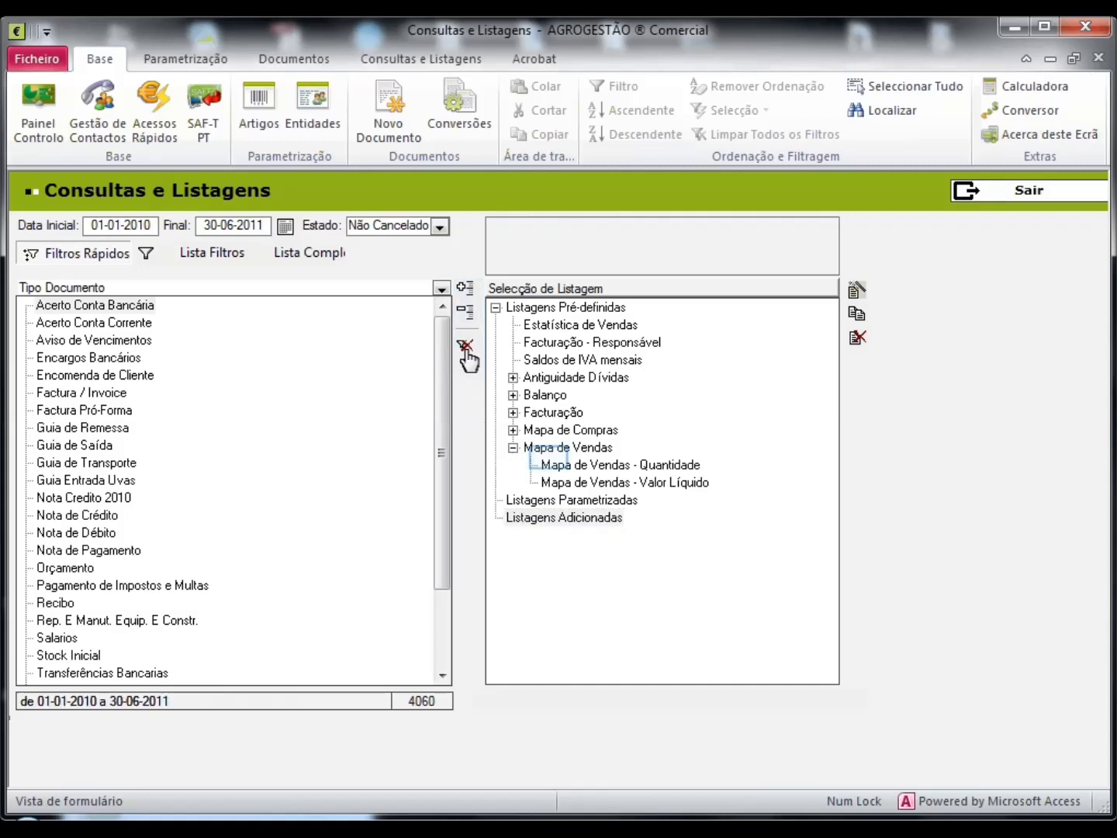
{"action": "left_click", "coordinate": [550, 464]}
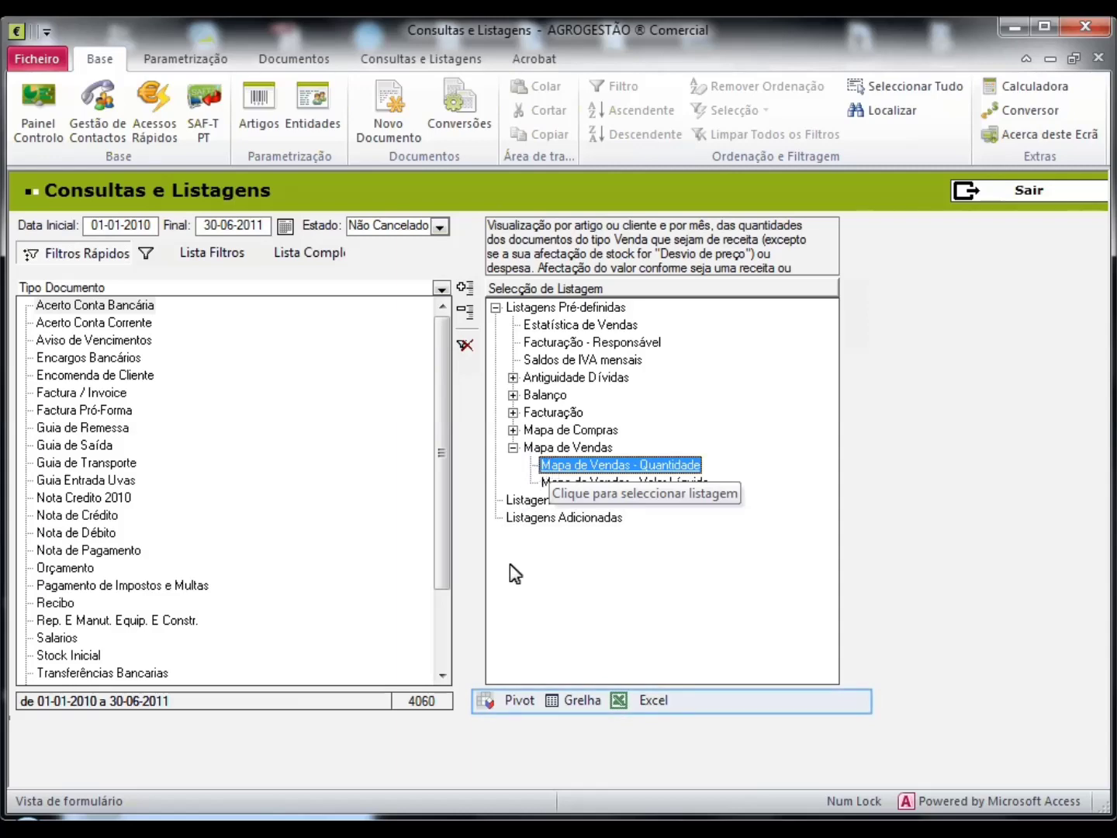
{"action": "left_click", "coordinate": [506, 700]}
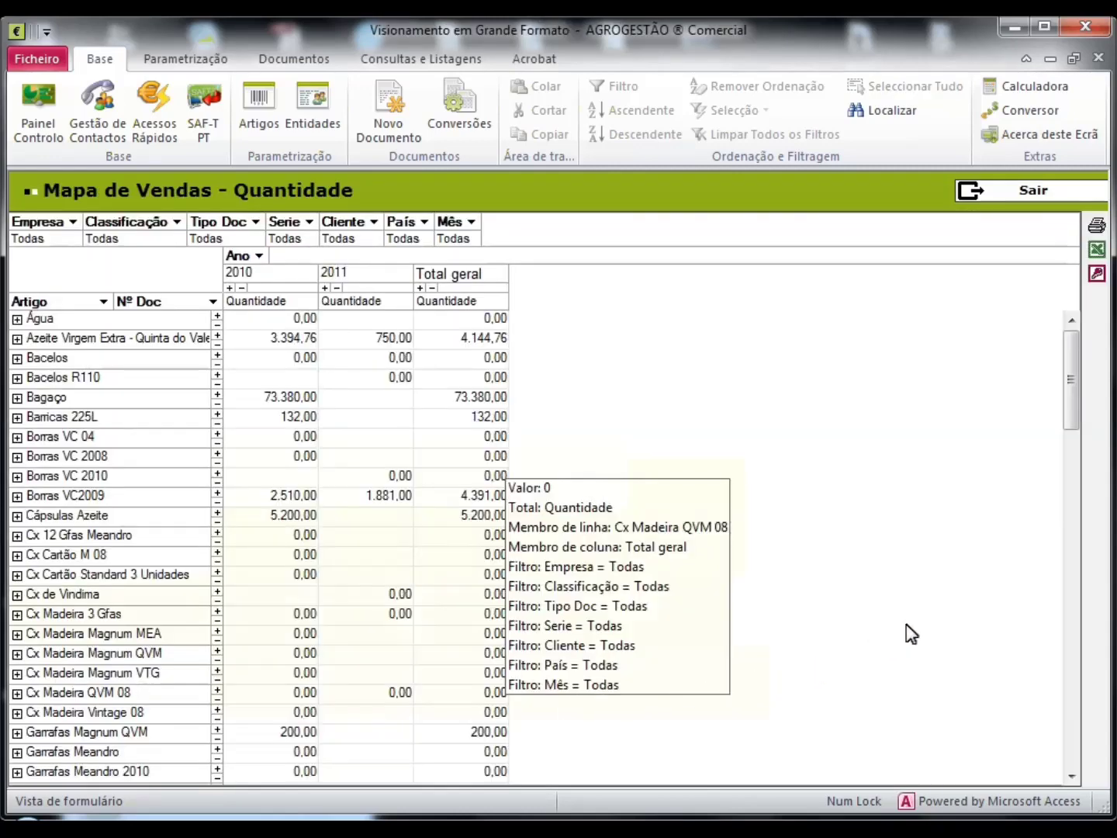
{"action": "mouse_move", "coordinate": [1070, 372]}
{"action": "left_mouse_down"}
{"action": "mouse_move", "coordinate": [1072, 717]}
{"action": "mouse_move", "coordinate": [1082, 359]}
{"action": "left_mouse_up"}
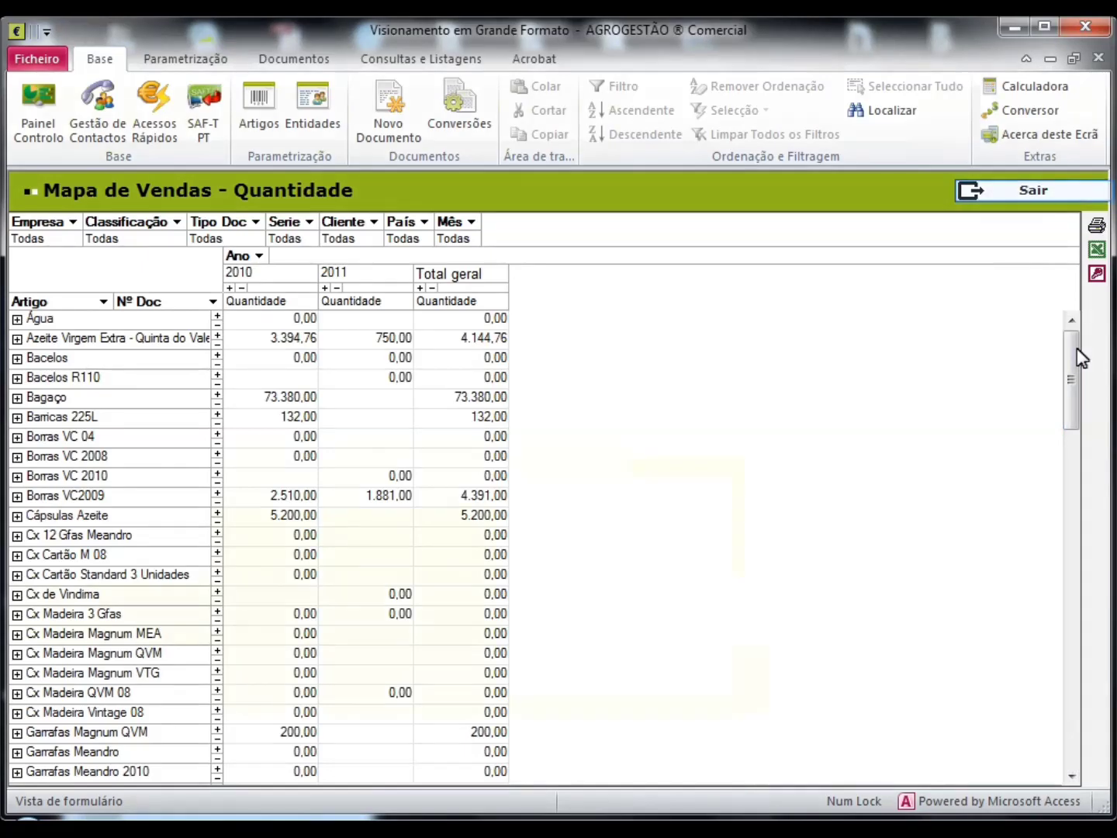
{"action": "left_click", "coordinate": [1005, 192]}
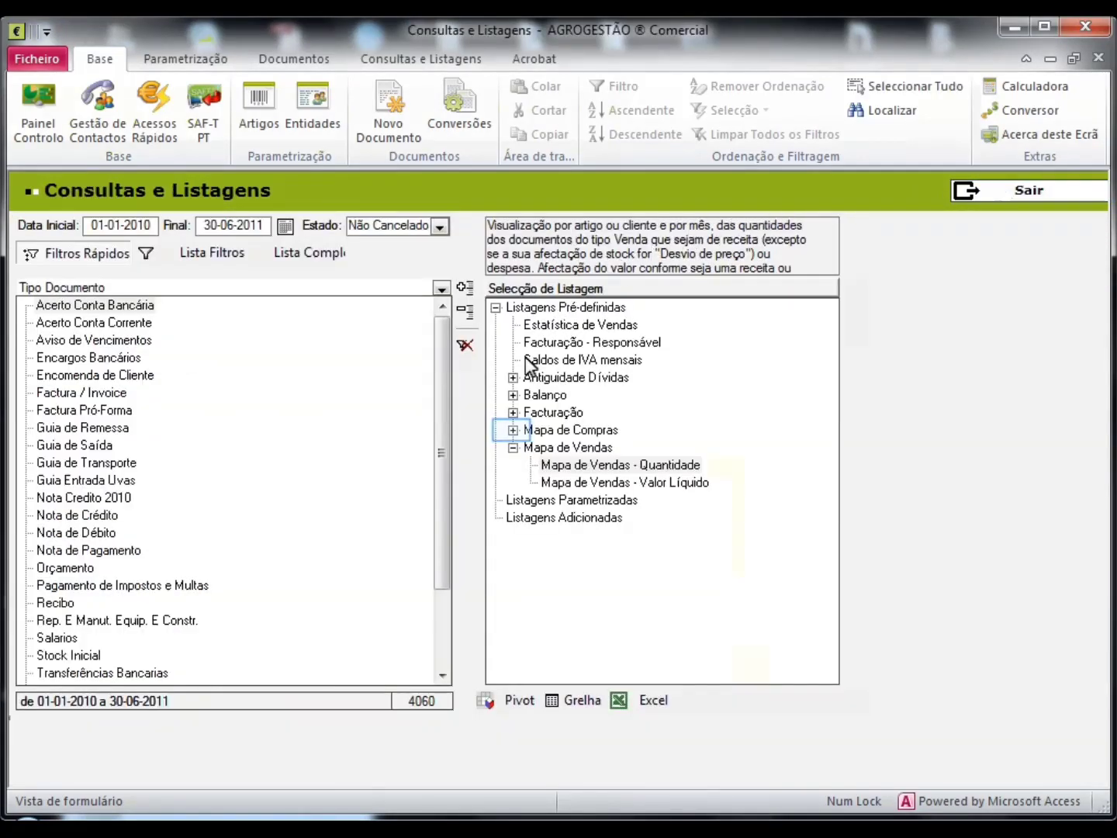
Browse the predefined listings under Mapa de Compras, Facturação, Balanço and Antiguidade Dívidas, and return to the main menu.
{"action": "left_click", "coordinate": [513, 429]}
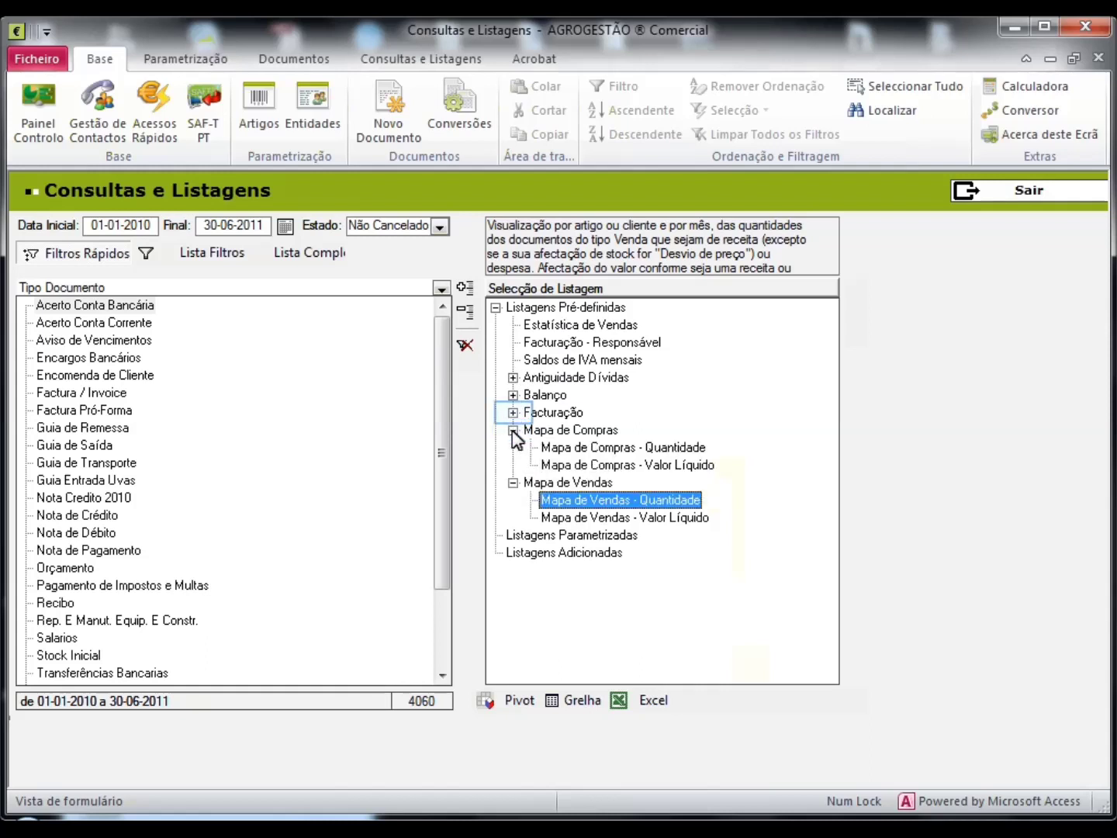
{"action": "left_click", "coordinate": [513, 412]}
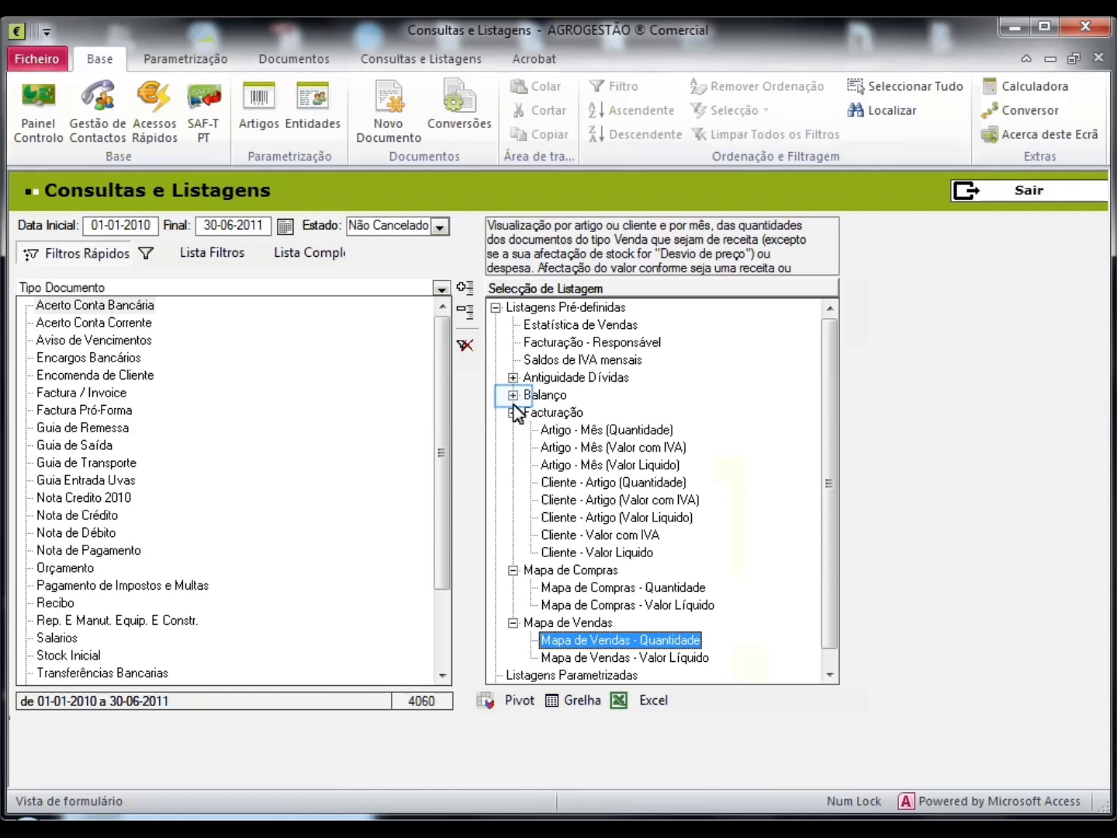
{"action": "left_click", "coordinate": [512, 395]}
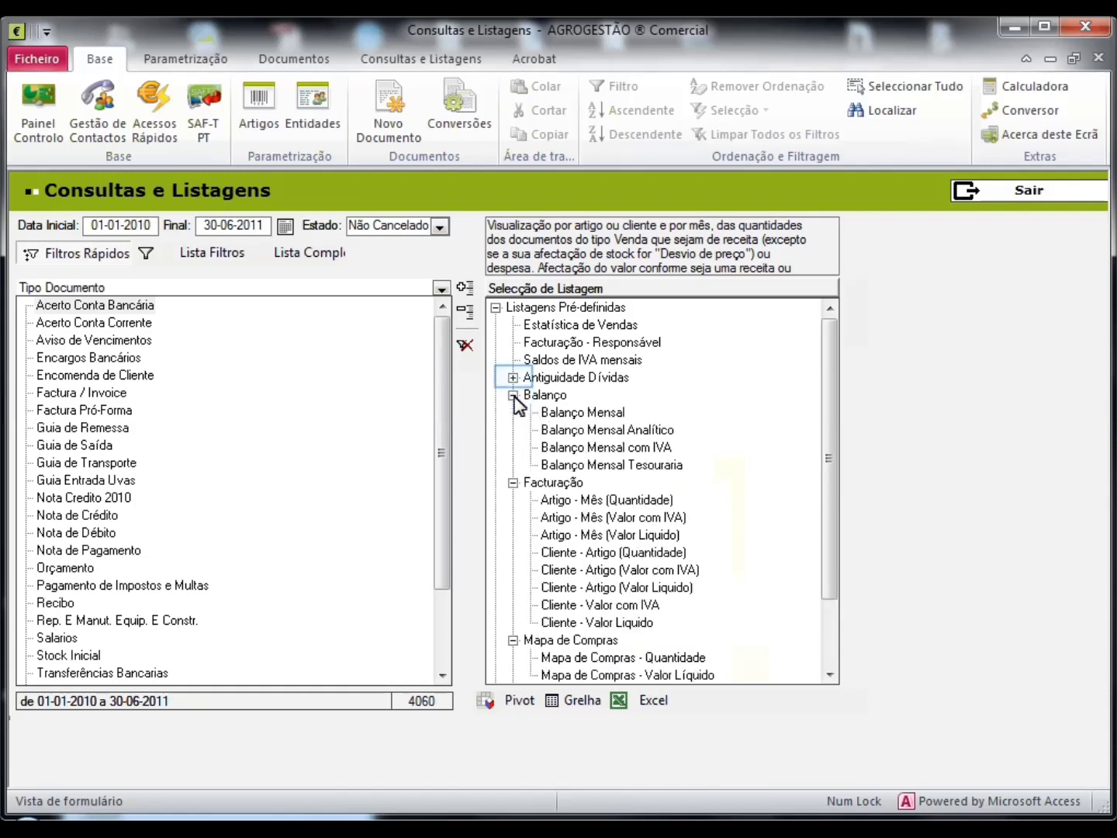
{"action": "left_click", "coordinate": [513, 377]}
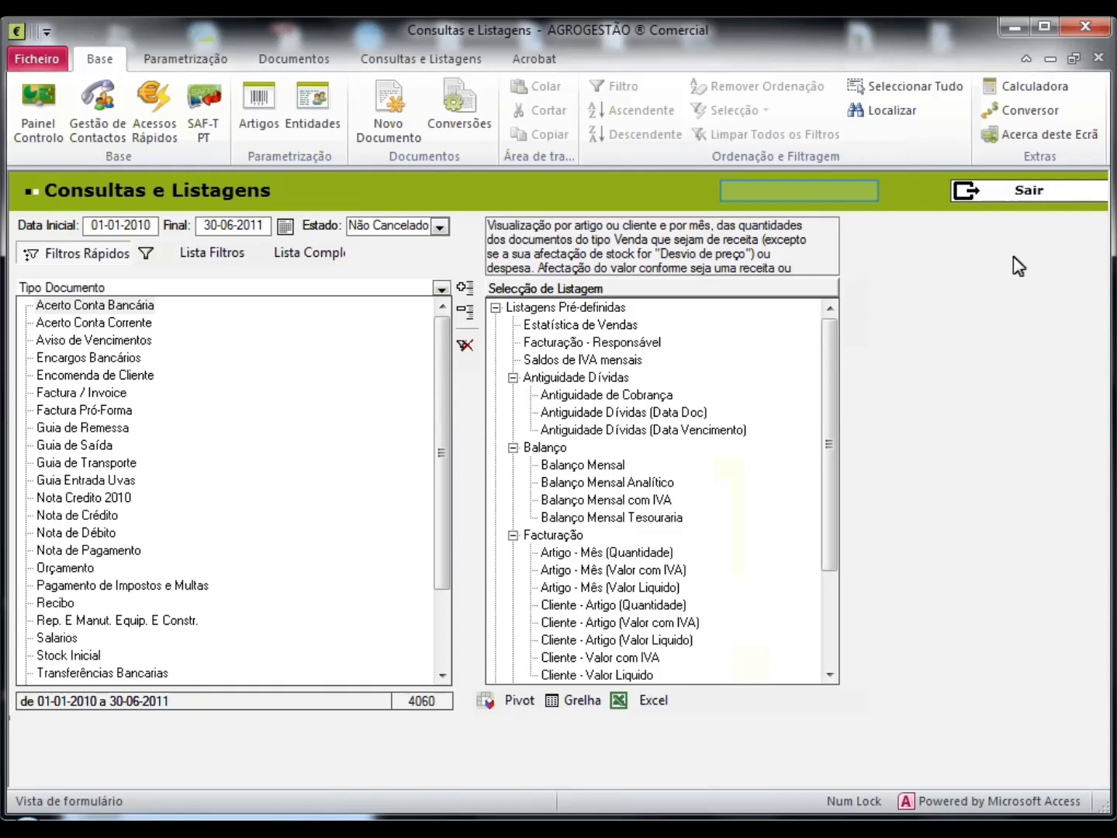
{"action": "left_click", "coordinate": [1035, 190]}
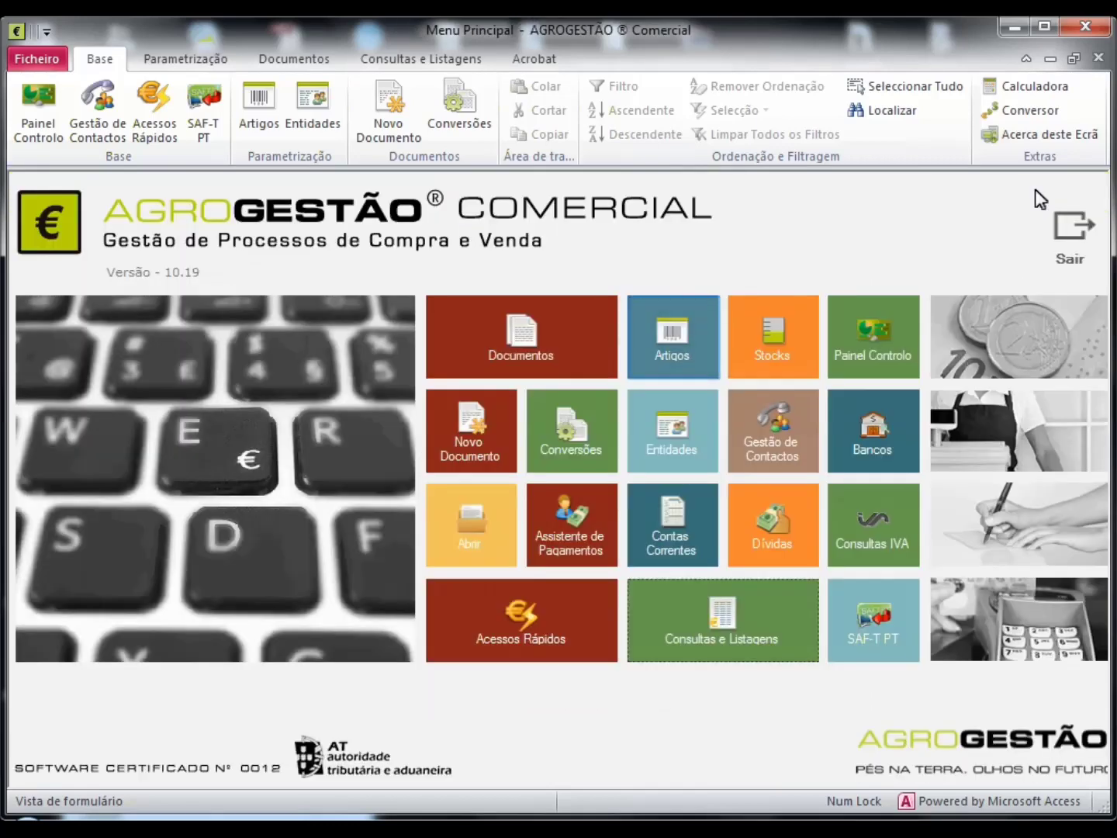
Open the Artigos list, browse articles by nature under Rendas, Combustíveis and Produtos, and check the other available classifications.
{"action": "left_click", "coordinate": [689, 335]}
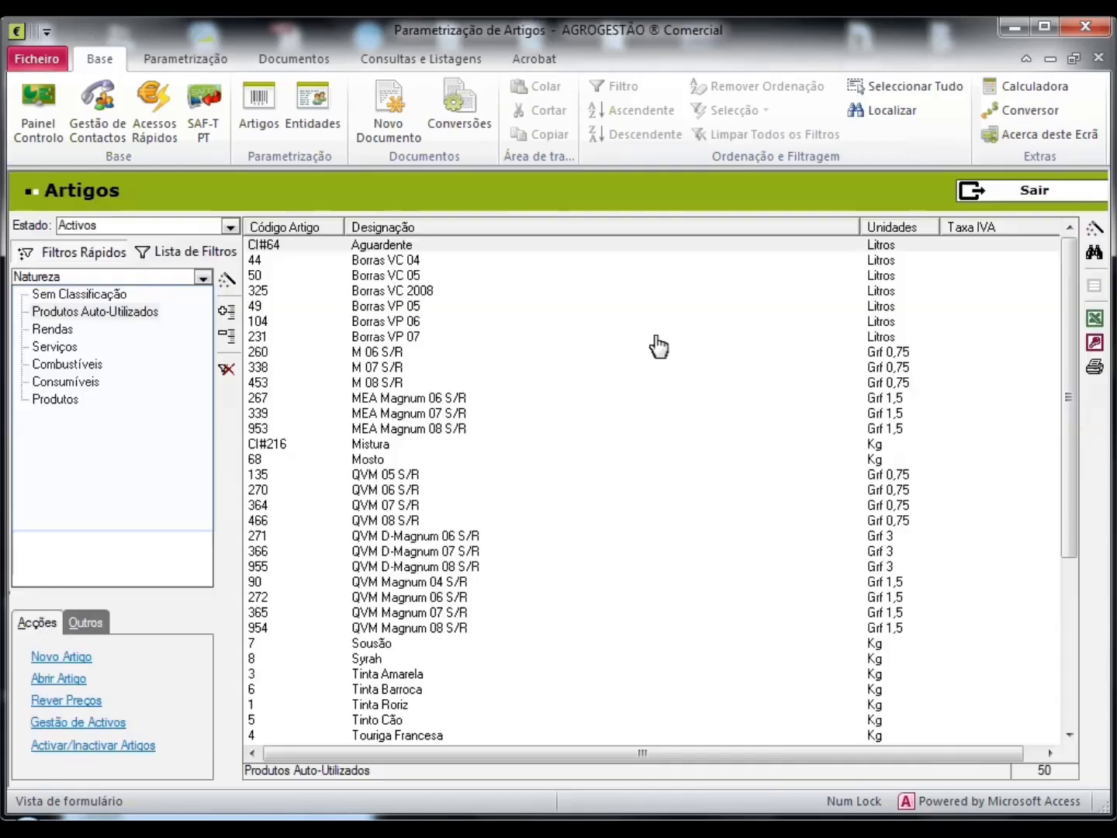
{"action": "left_click", "coordinate": [66, 330]}
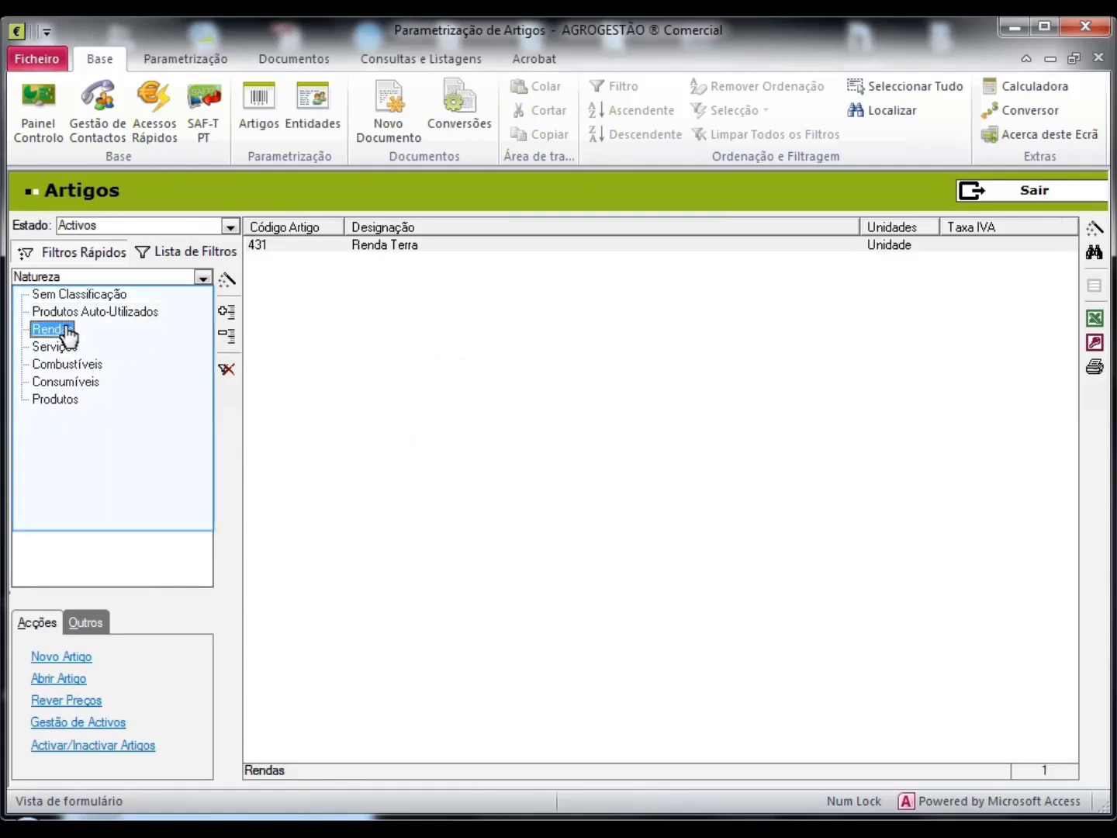
{"action": "left_click", "coordinate": [68, 368]}
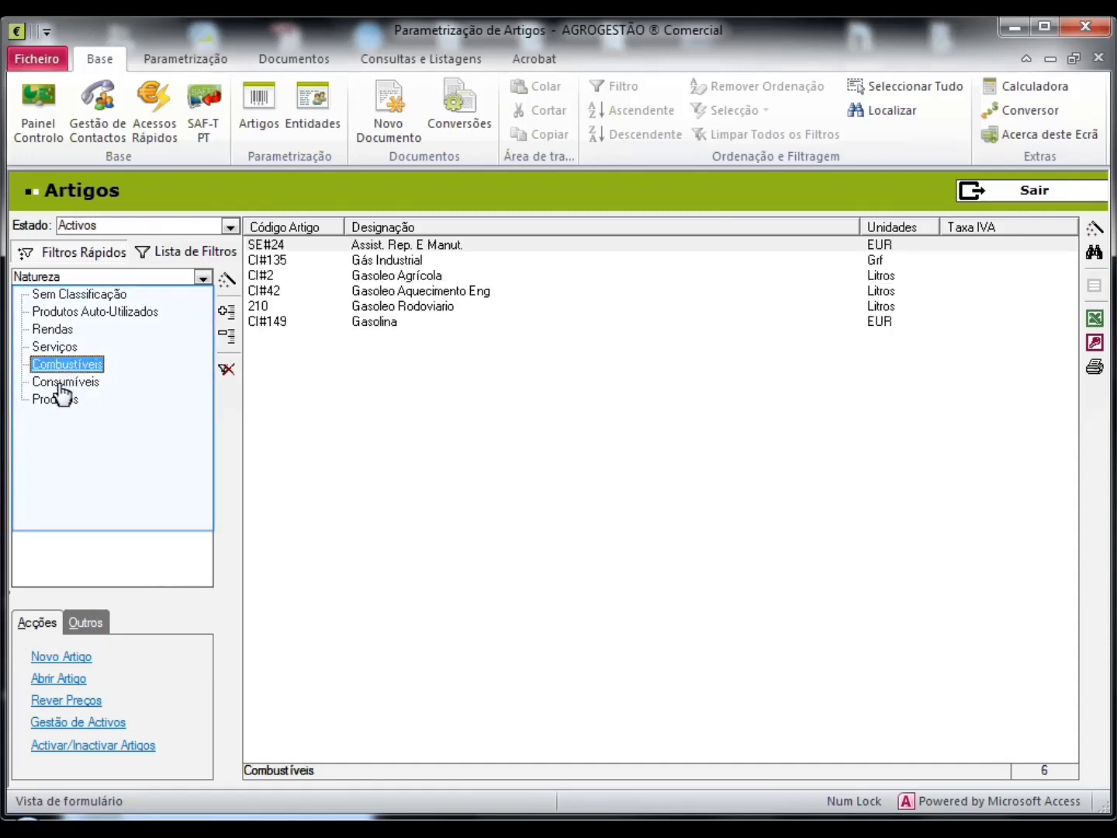
{"action": "left_click", "coordinate": [60, 404]}
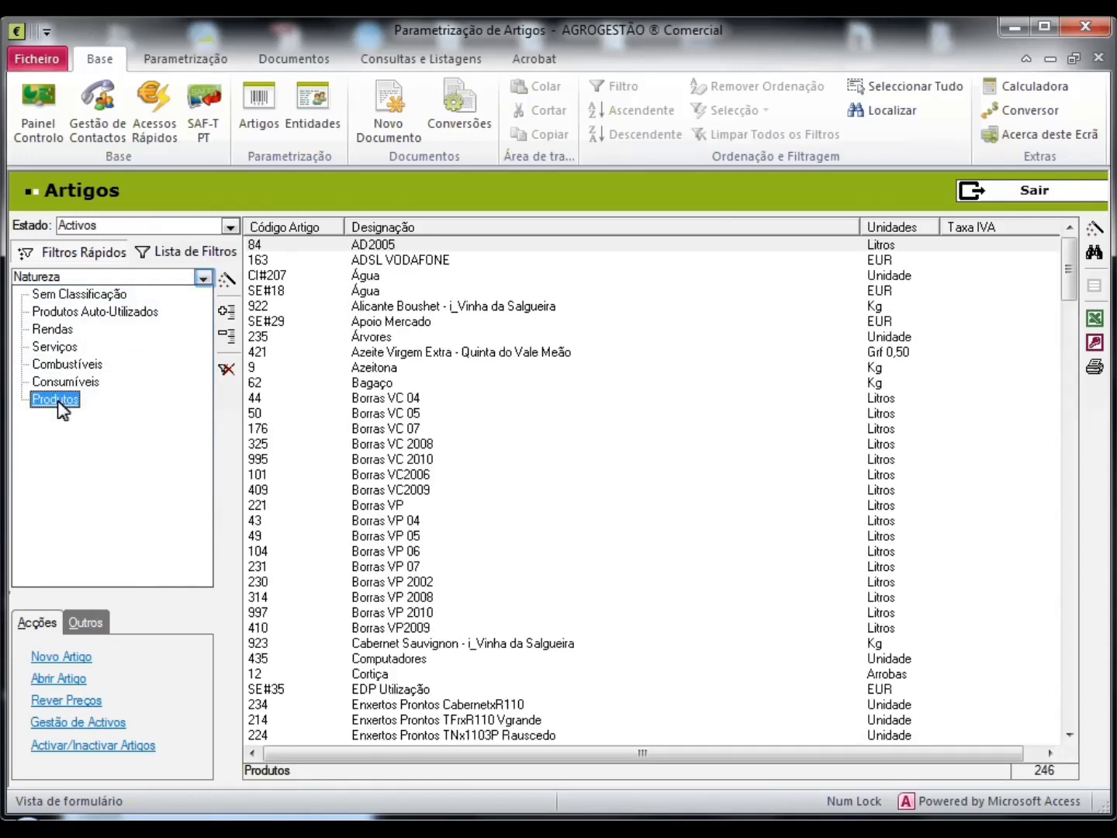
{"action": "left_click", "coordinate": [203, 279]}
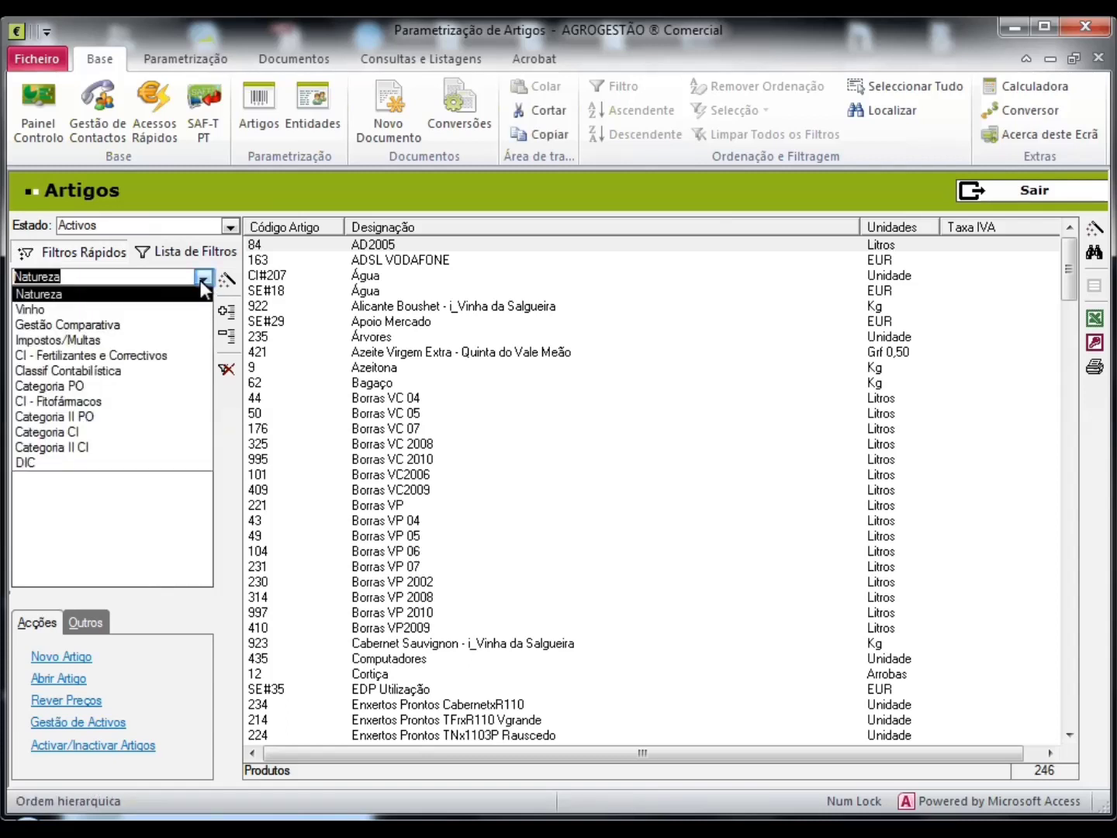
{"action": "left_click", "coordinate": [201, 278]}
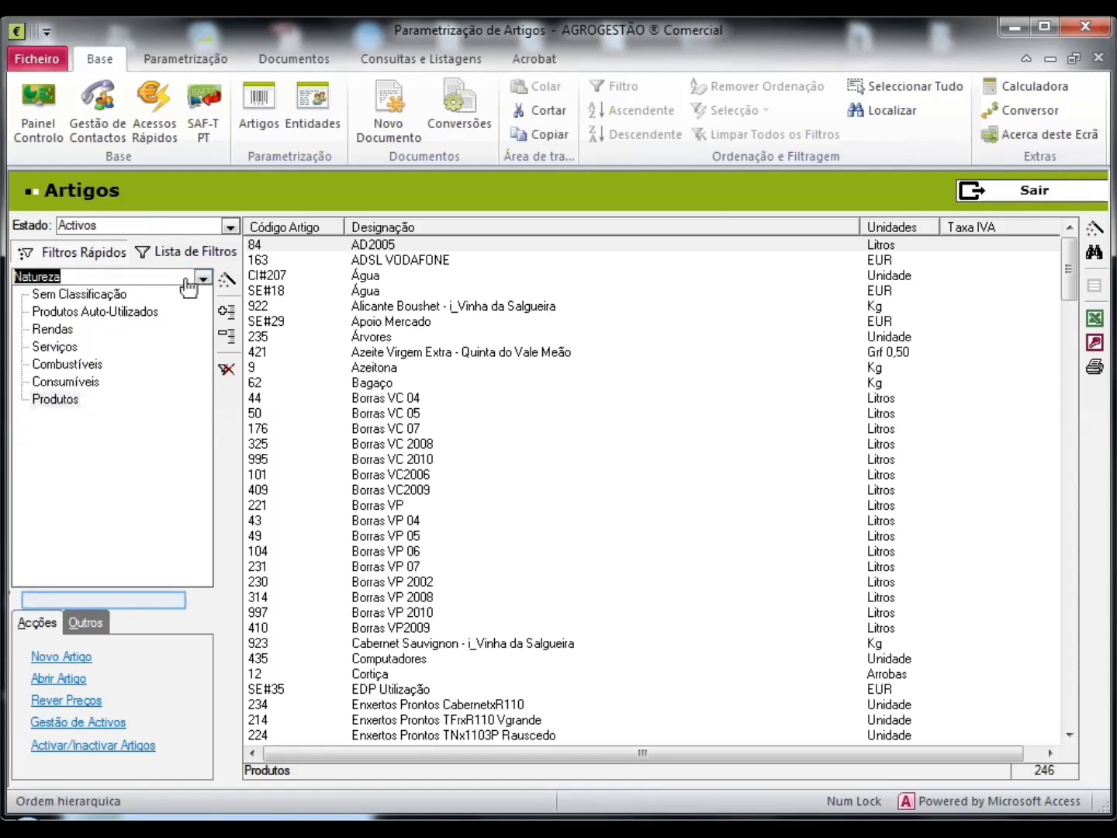
Start a new article with the designation Vinhos Tinto and classify it as Produto.
{"action": "left_click", "coordinate": [40, 656]}
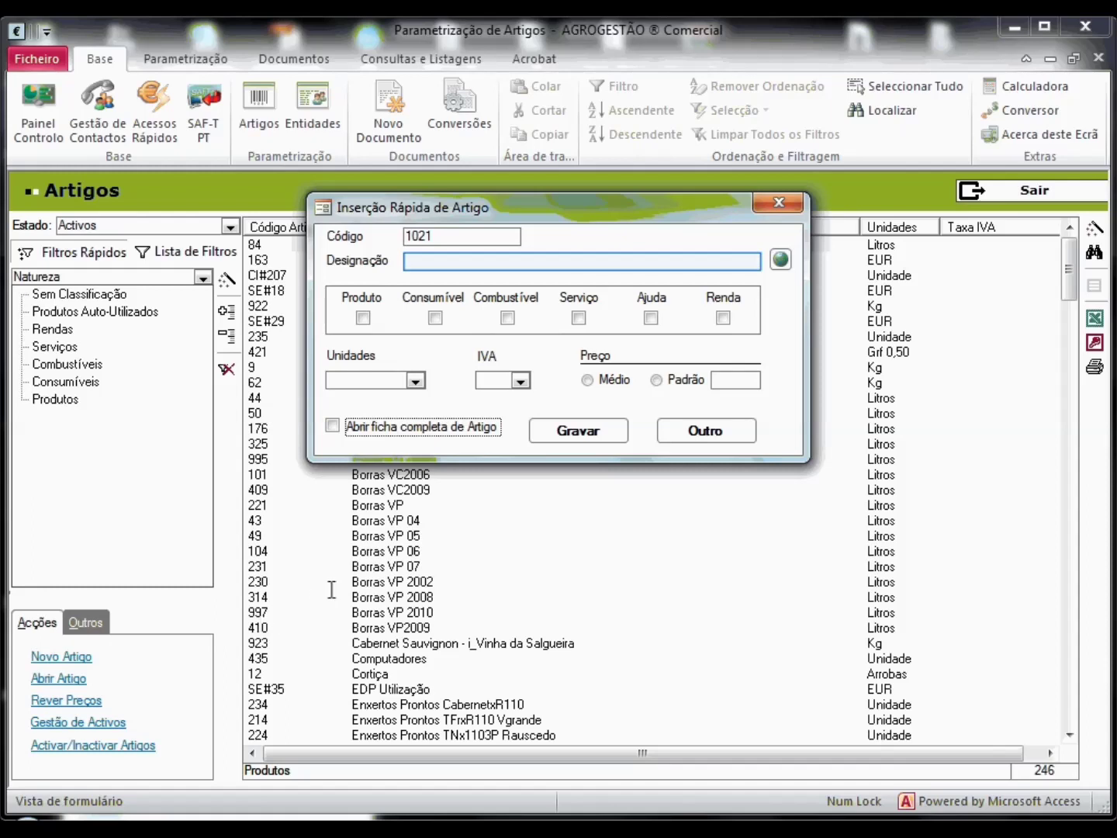
{"action": "left_click", "coordinate": [489, 259]}
{"action": "type", "text": "V"}
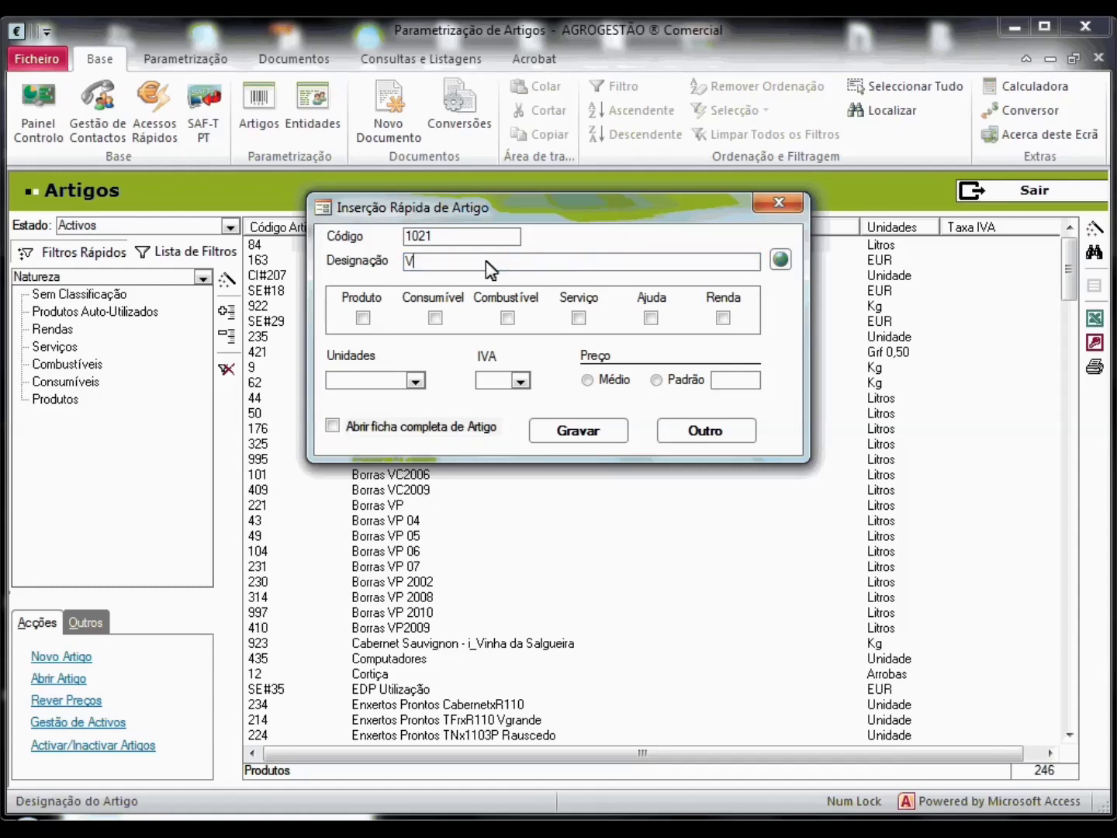
{"action": "type", "text": "inhos Tintop"}
{"action": "left_click", "coordinate": [364, 318]}
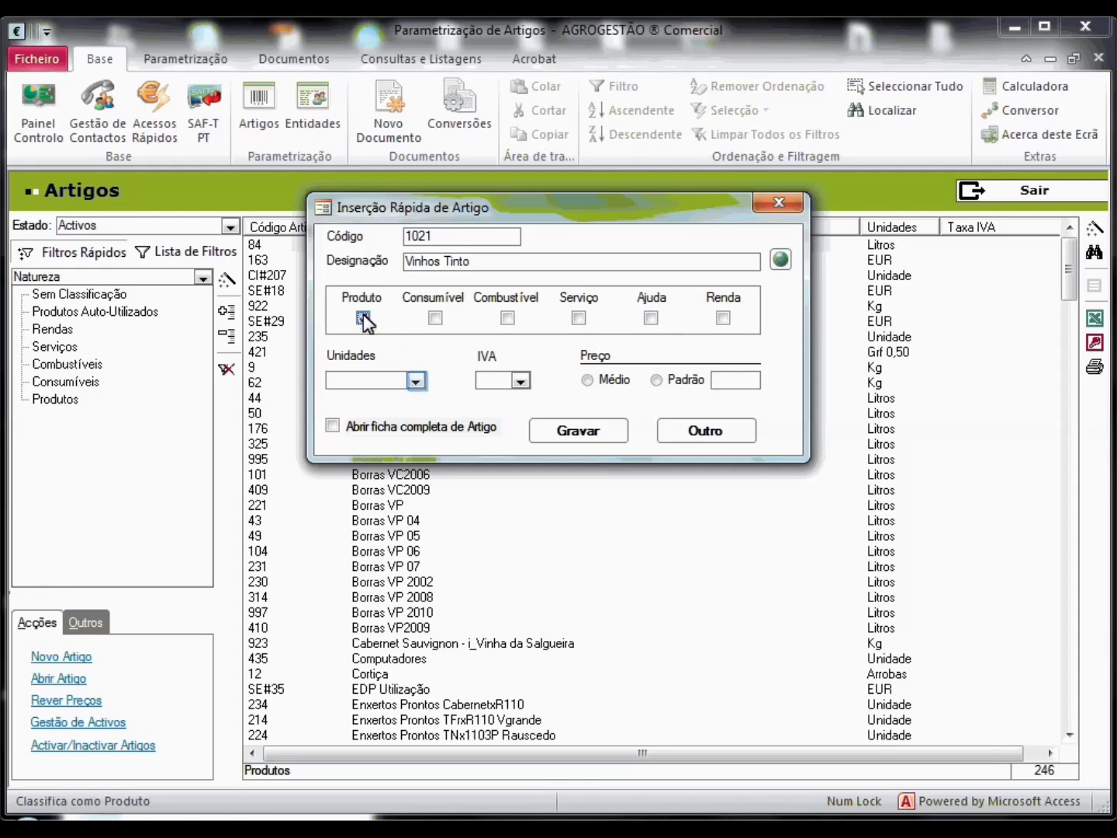
Set the new article's unit to Litros, its VAT rate to Taxa 13% and its price type to Médio.
{"action": "left_click", "coordinate": [416, 381]}
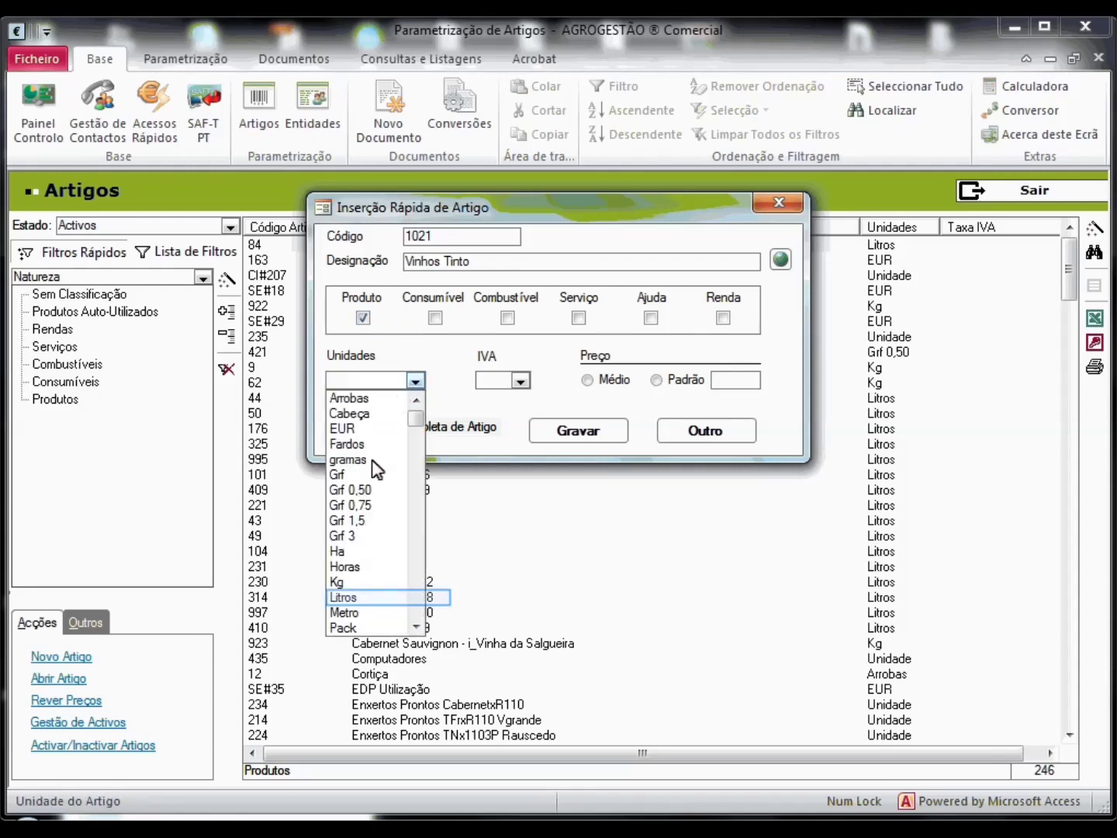
{"action": "left_click", "coordinate": [364, 598]}
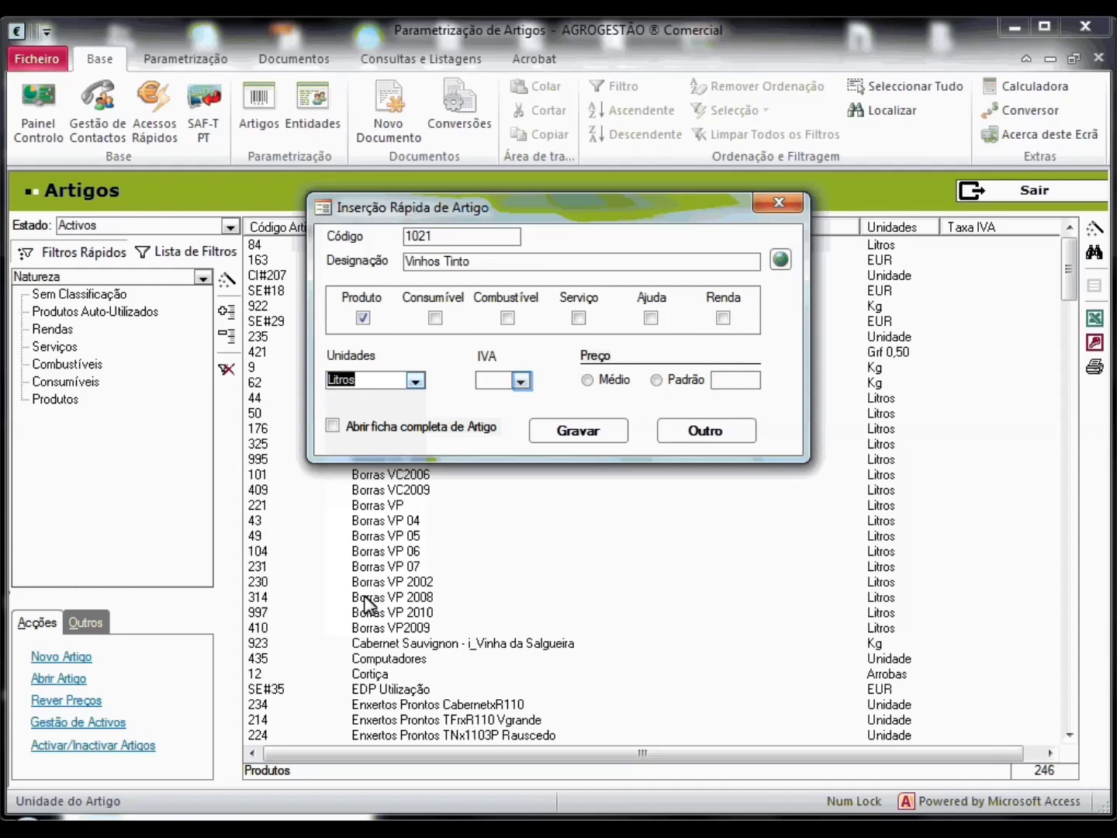
{"action": "left_click", "coordinate": [520, 381]}
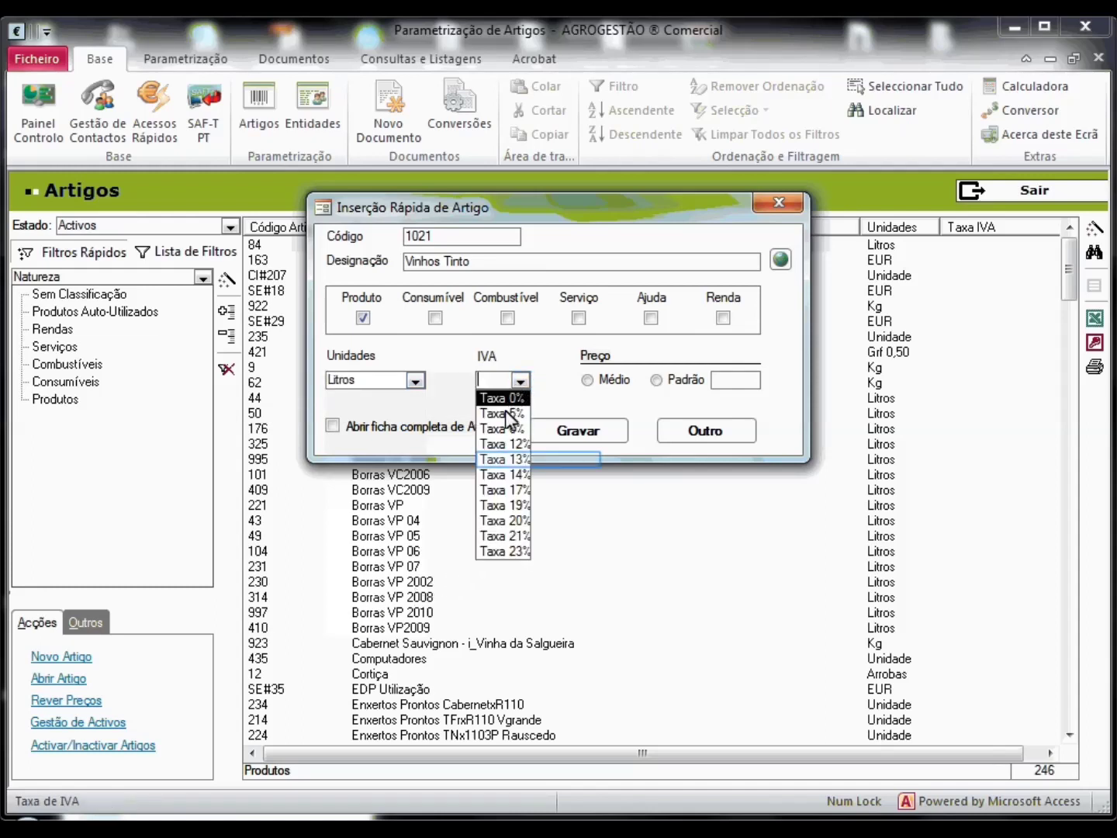
{"action": "left_click", "coordinate": [504, 458]}
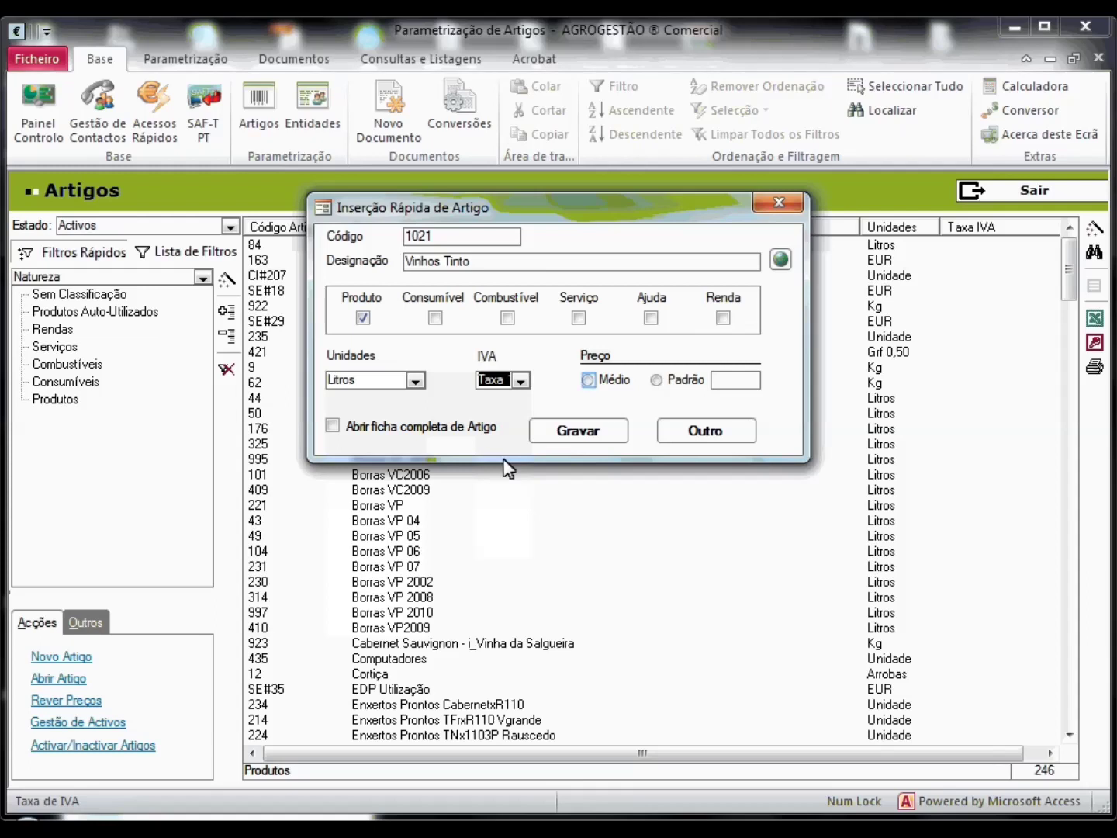
{"action": "left_click", "coordinate": [589, 382]}
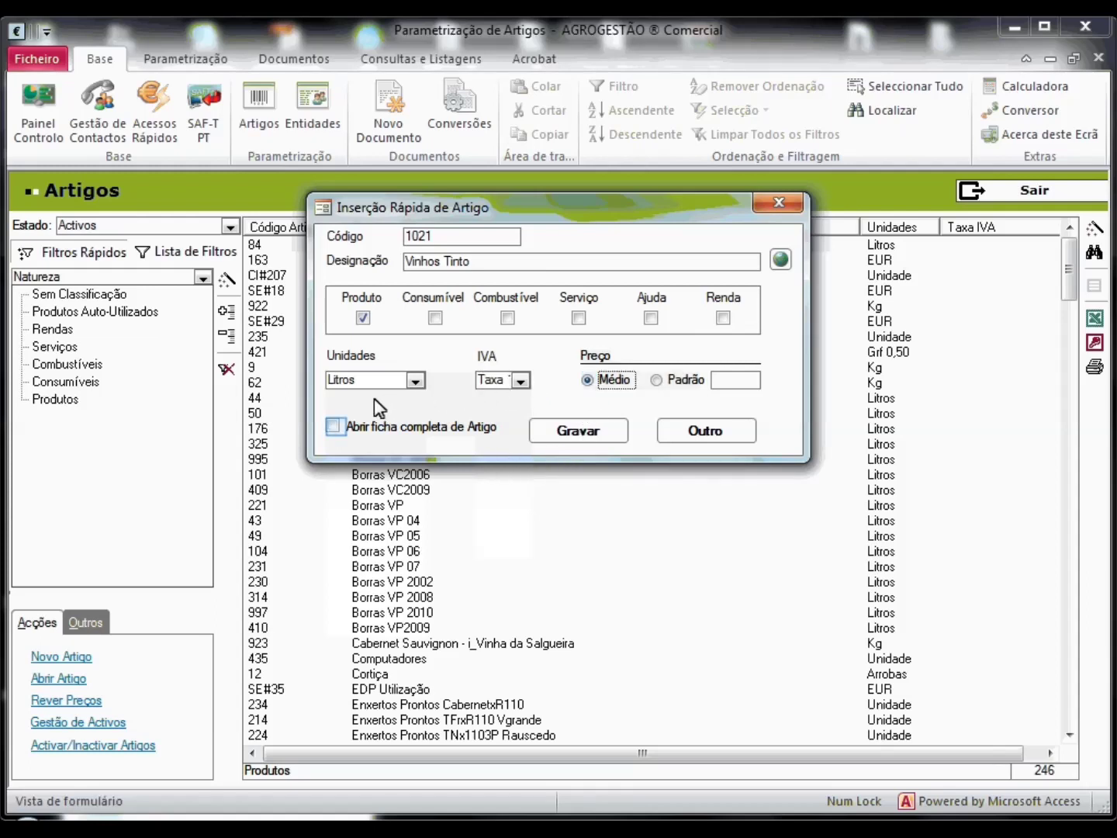
Save the new article with the option to open its complete record (Abrir ficha completa de Artigo).
{"action": "left_click", "coordinate": [334, 424]}
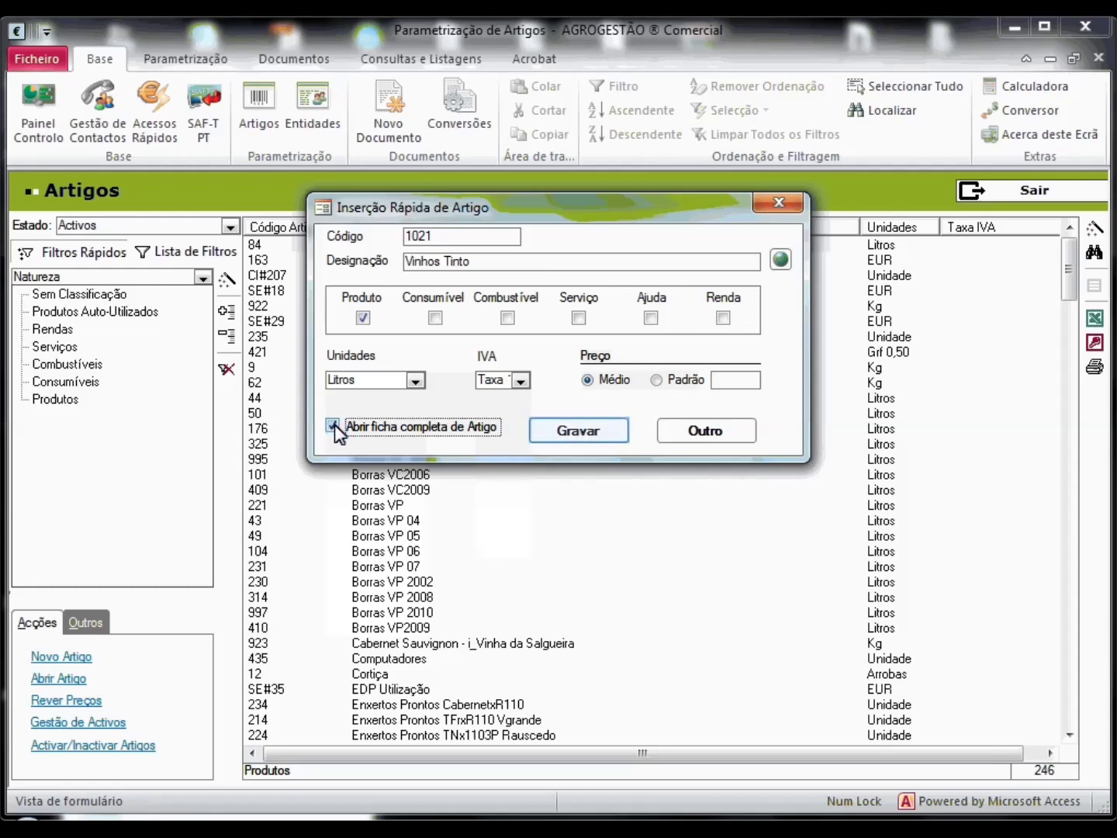
{"action": "left_click", "coordinate": [577, 439]}
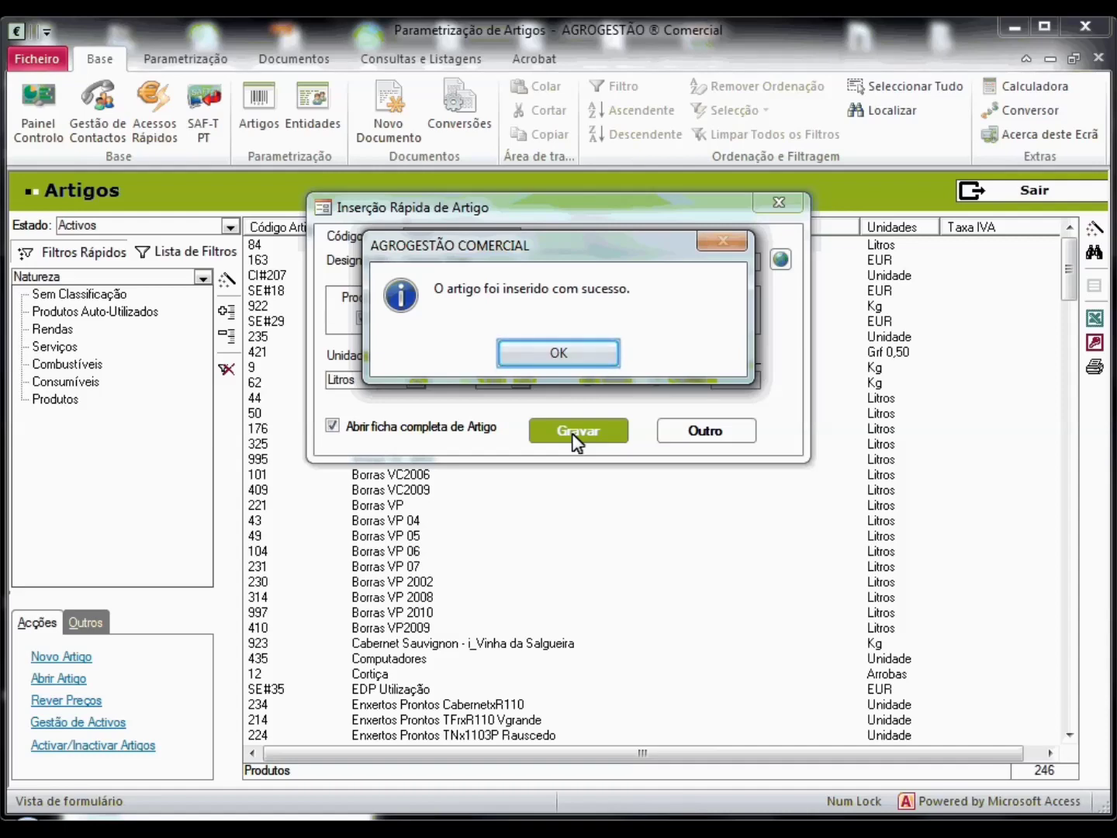
{"action": "left_click", "coordinate": [576, 352]}
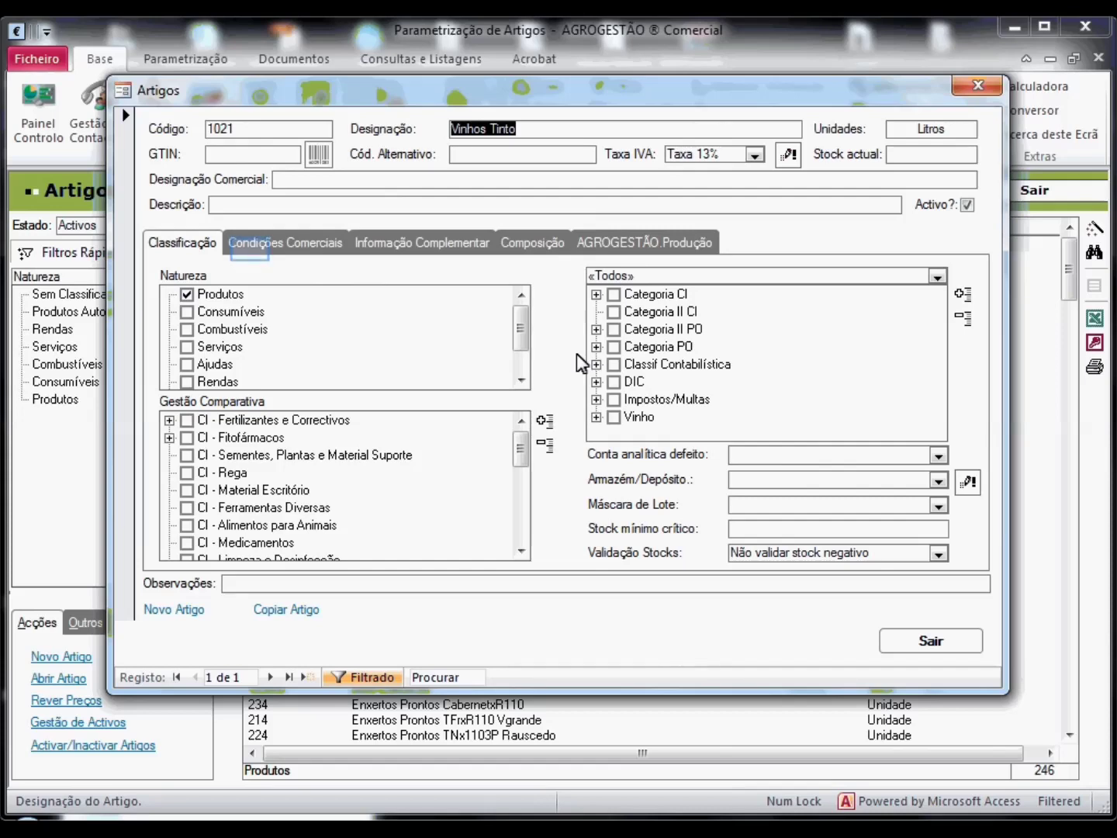
Review the article's Condições Comerciais, Informação Complementar, Composição and AGROGESTÃO.Produção details, and return to the main menu.
{"action": "left_click", "coordinate": [250, 247]}
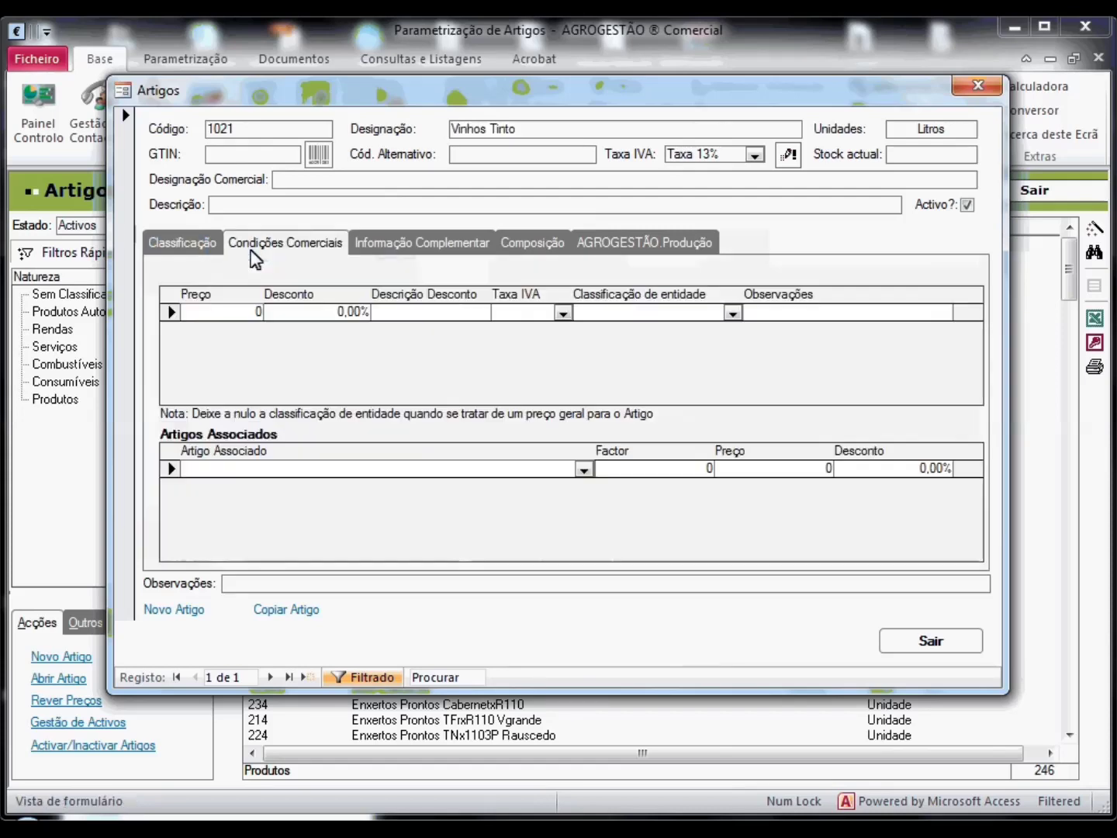
{"action": "left_click", "coordinate": [398, 256]}
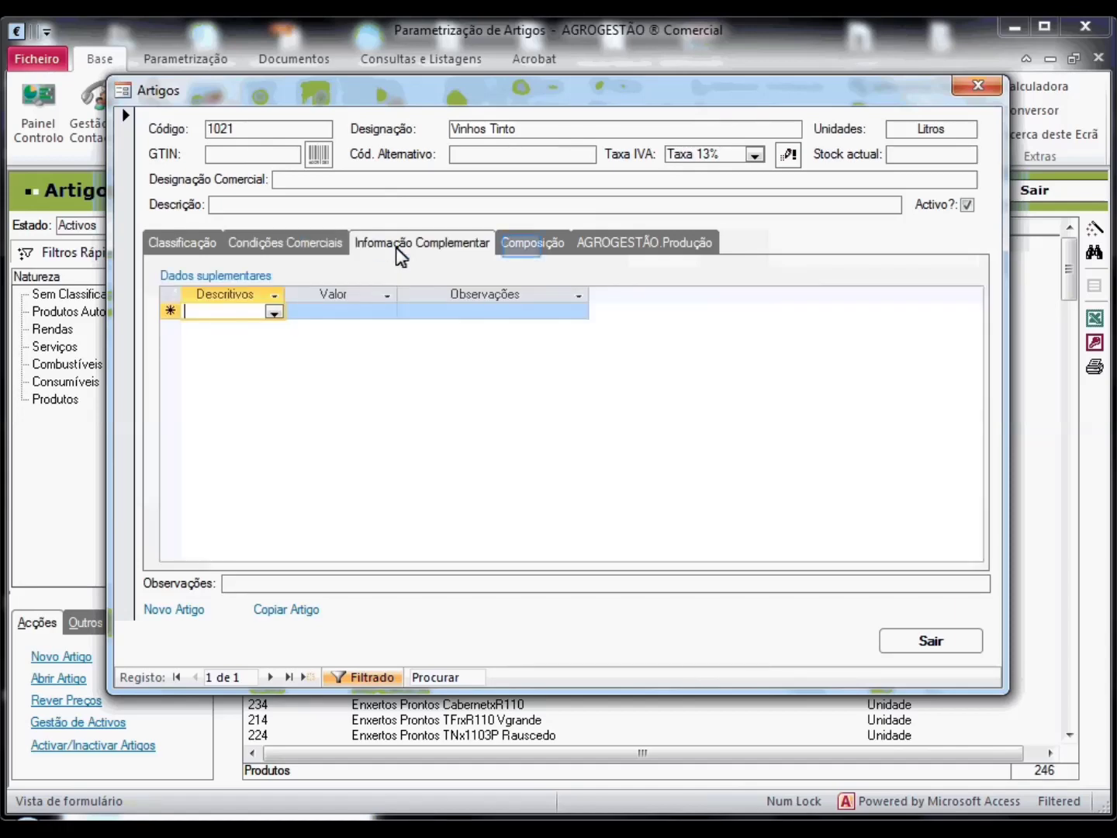
{"action": "left_click", "coordinate": [524, 254]}
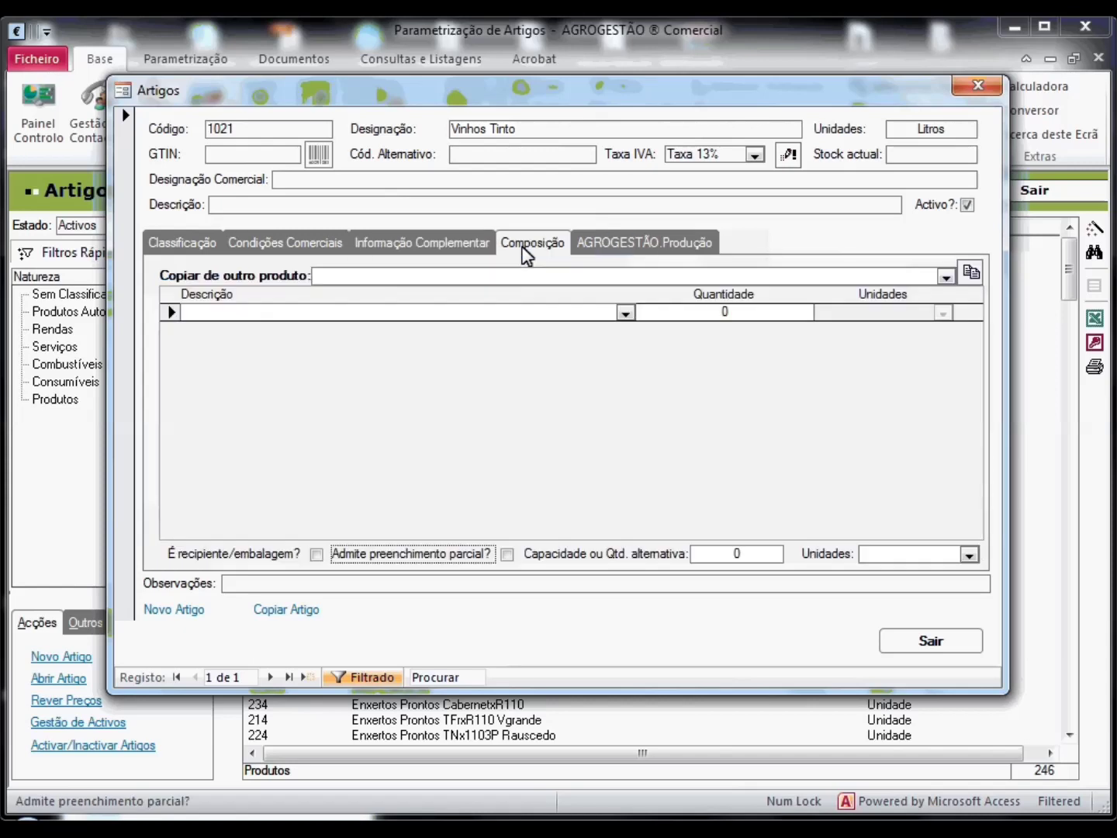
{"action": "left_click", "coordinate": [615, 247]}
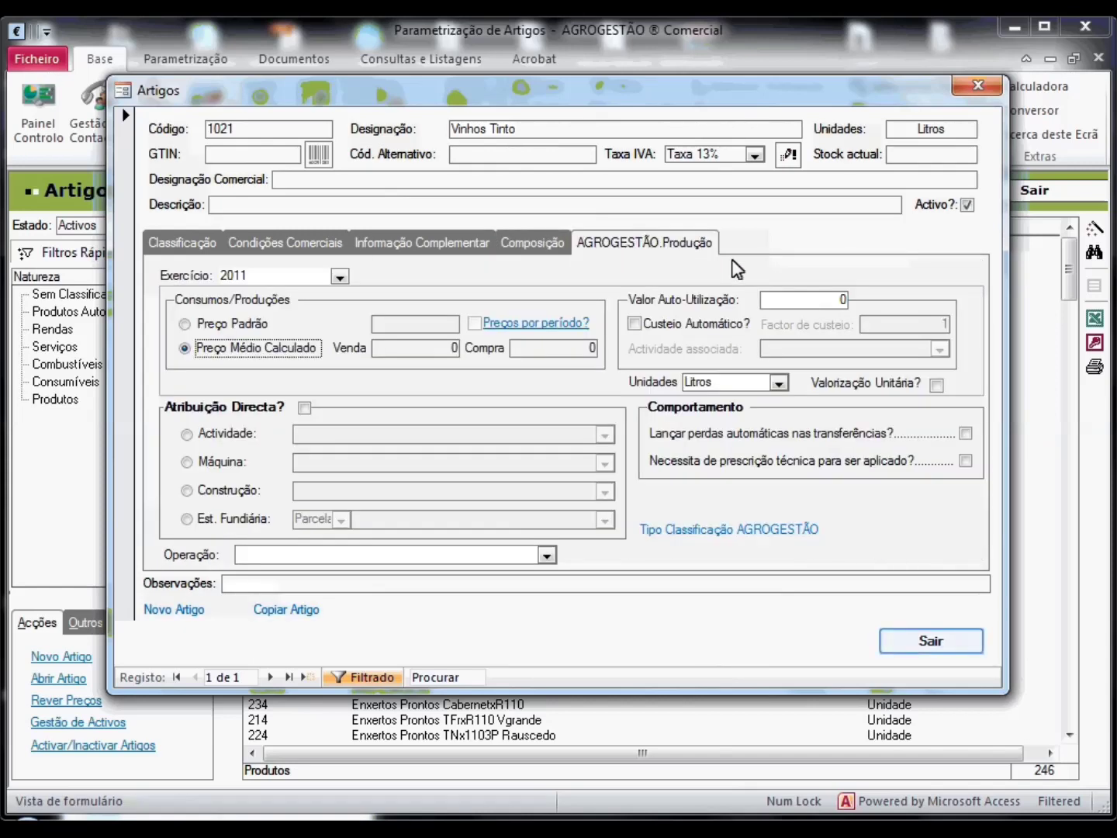
{"action": "left_click", "coordinate": [938, 642]}
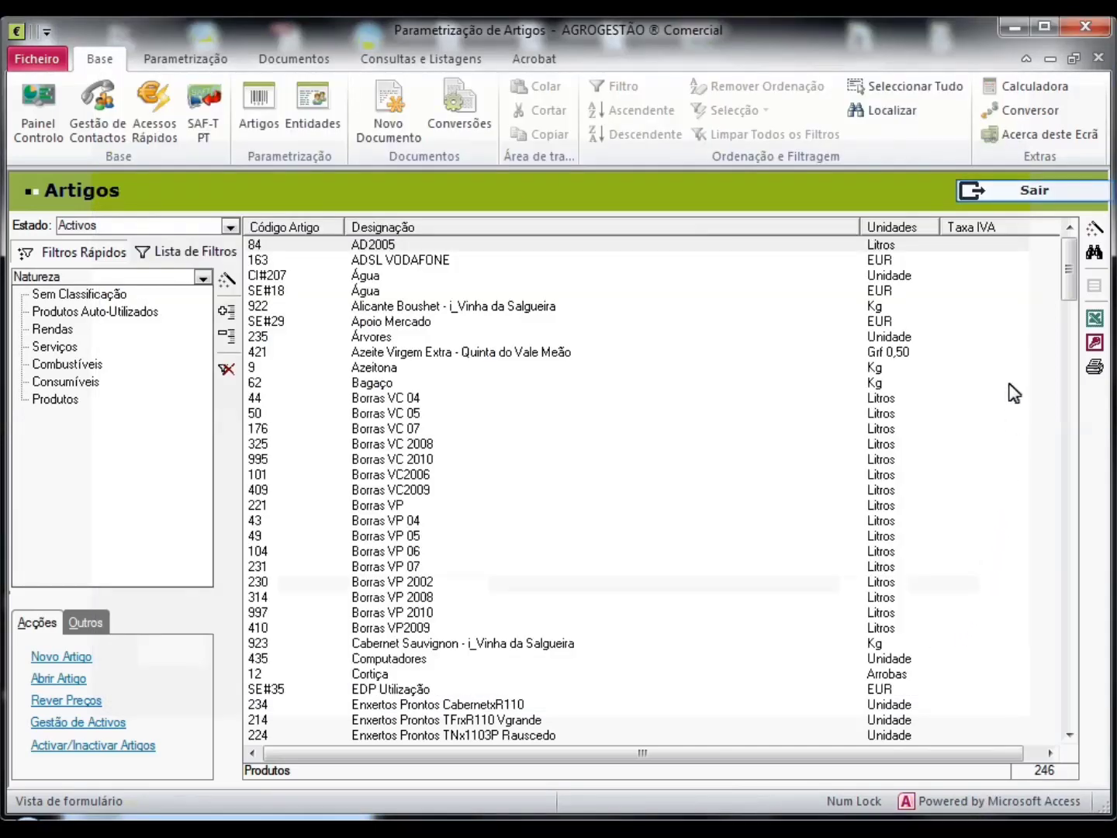
{"action": "left_click", "coordinate": [1013, 194]}
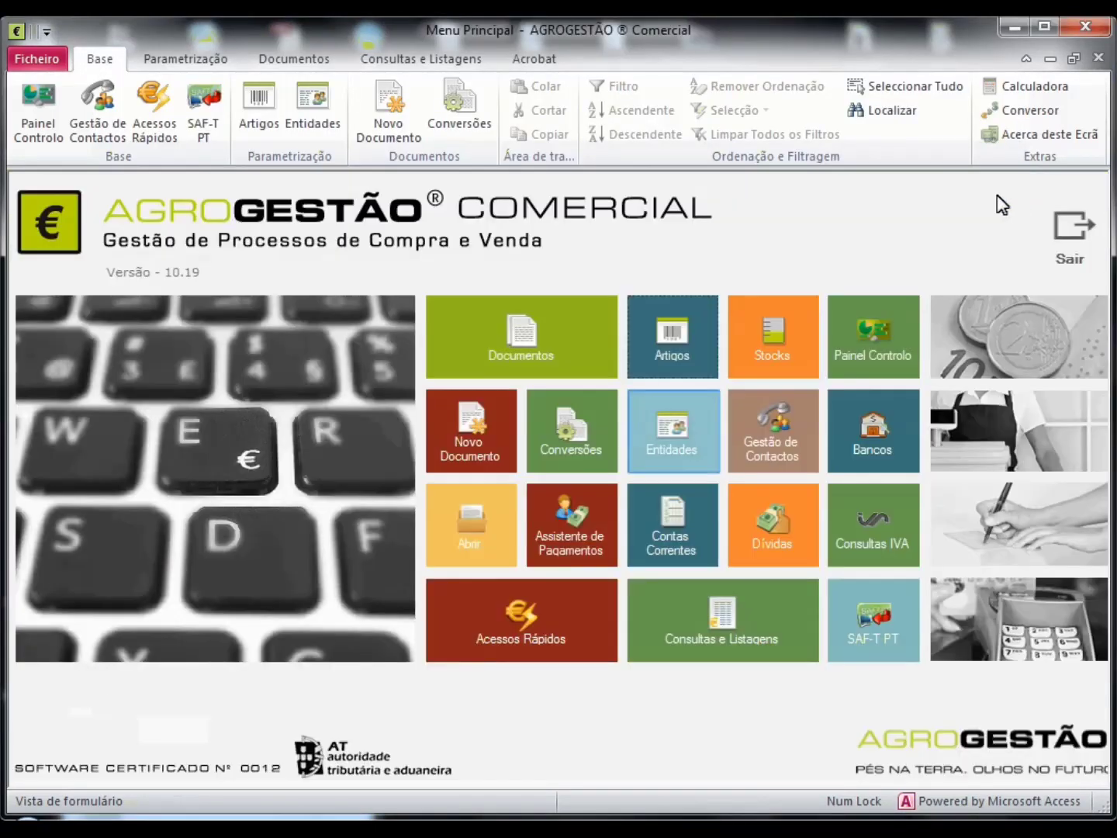
Open the Entidades list and filter it by Fornecedores and by Clientes.
{"action": "left_click", "coordinate": [664, 432]}
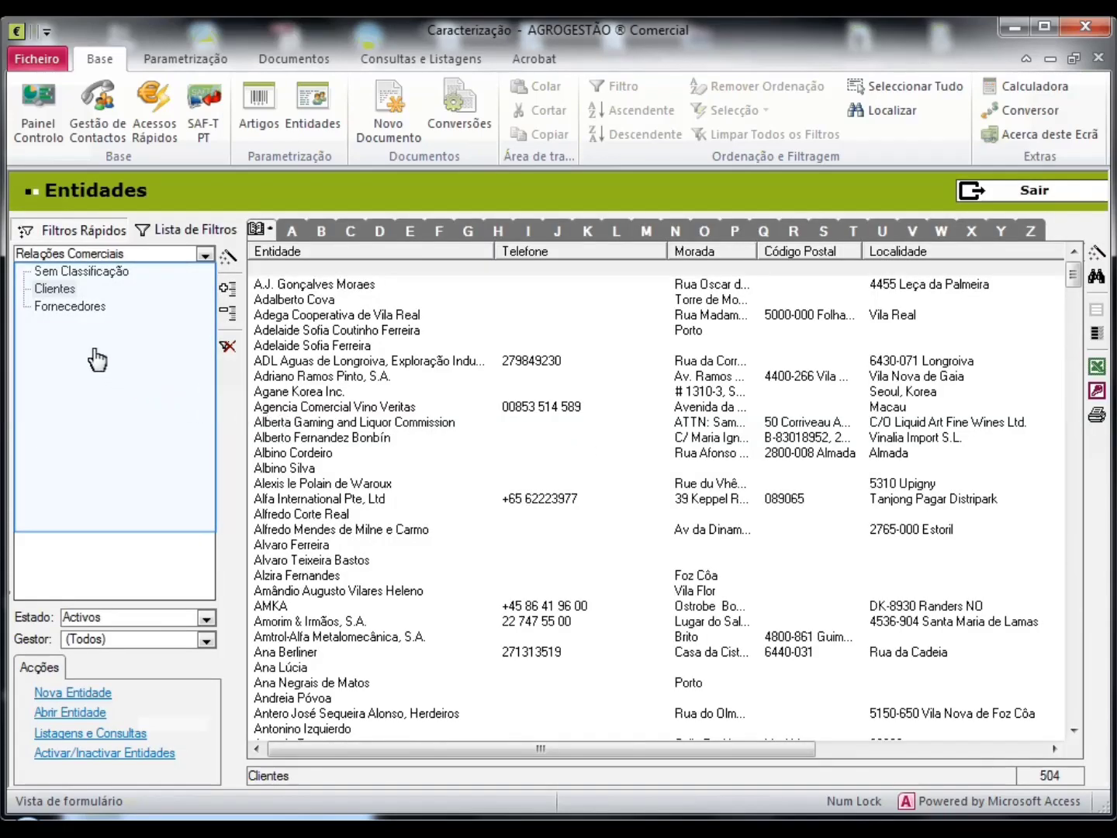
{"action": "left_click", "coordinate": [76, 309]}
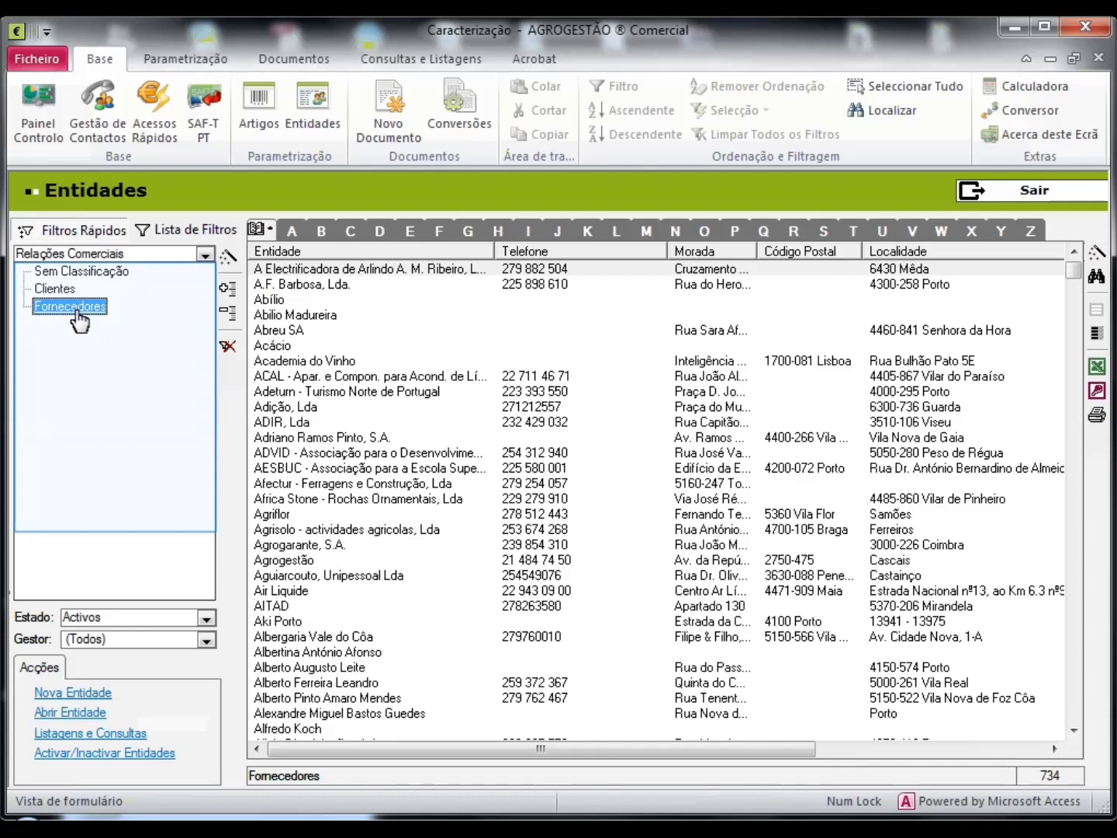
{"action": "left_click", "coordinate": [55, 291]}
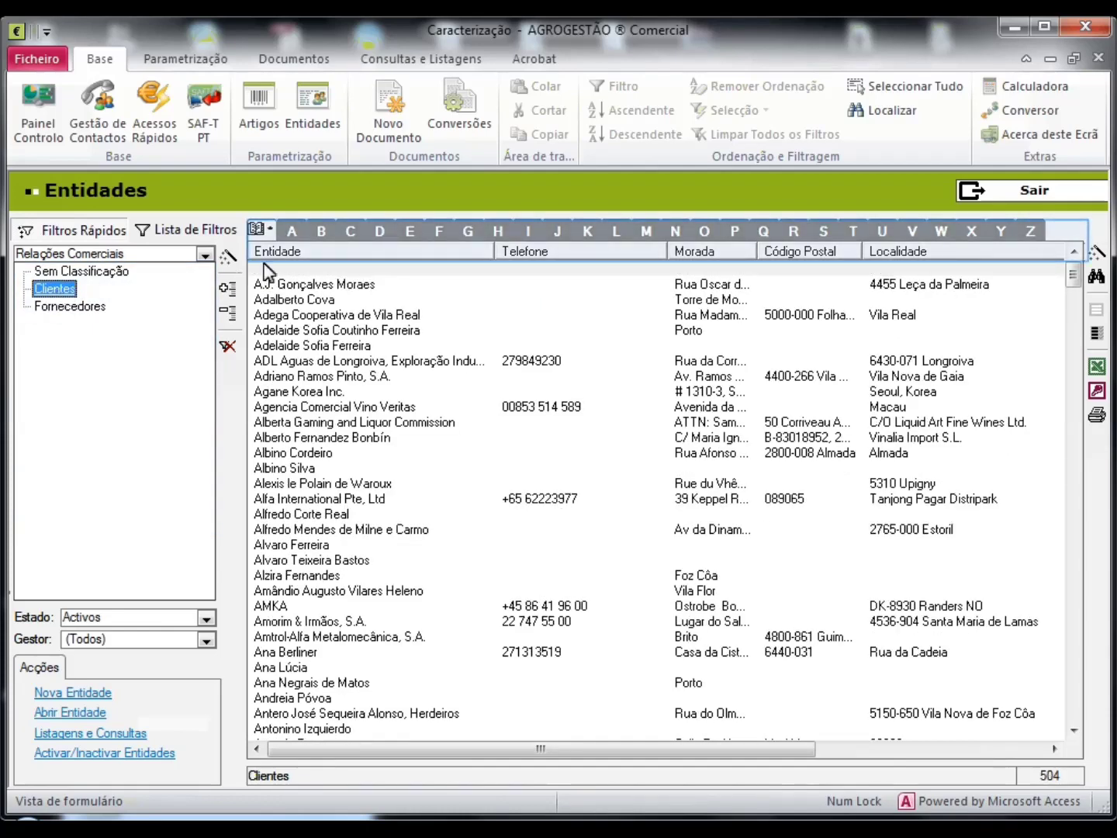
Browse the client entities by the initial letters A, C, E, H and L.
{"action": "left_click", "coordinate": [293, 231]}
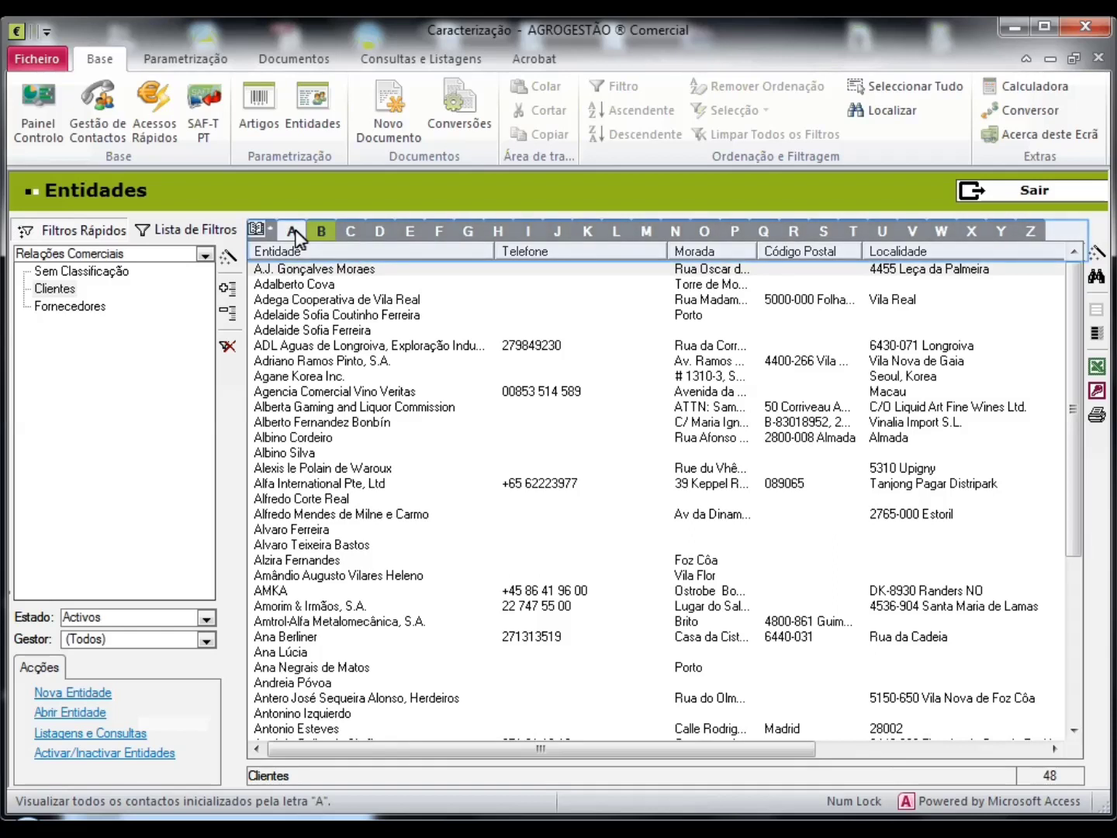
{"action": "left_click", "coordinate": [353, 232]}
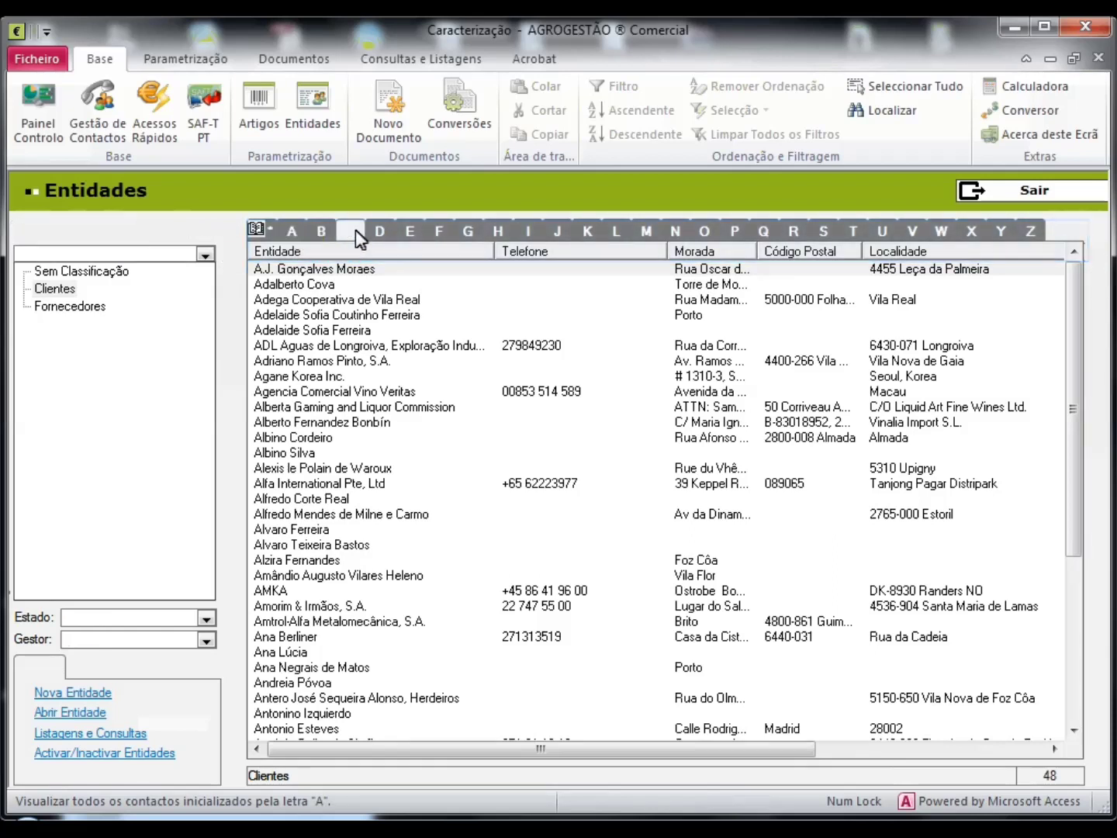
{"action": "left_click", "coordinate": [407, 231]}
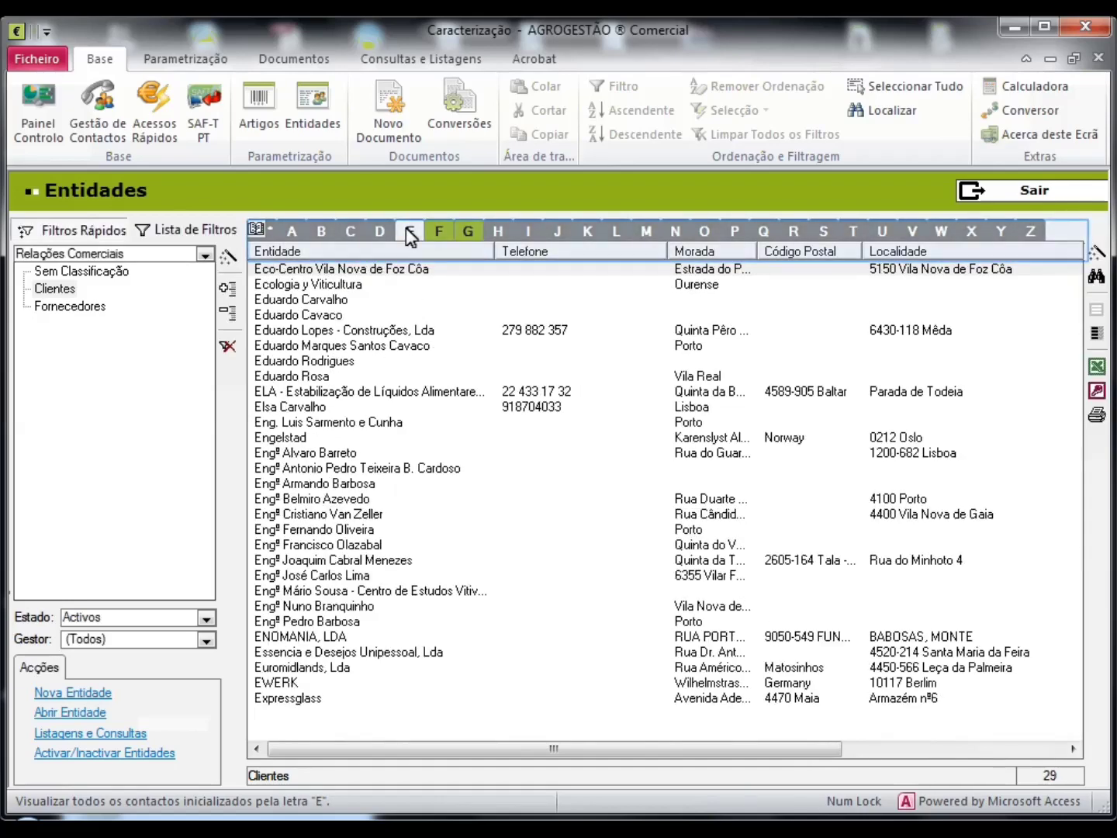
{"action": "left_click", "coordinate": [497, 232]}
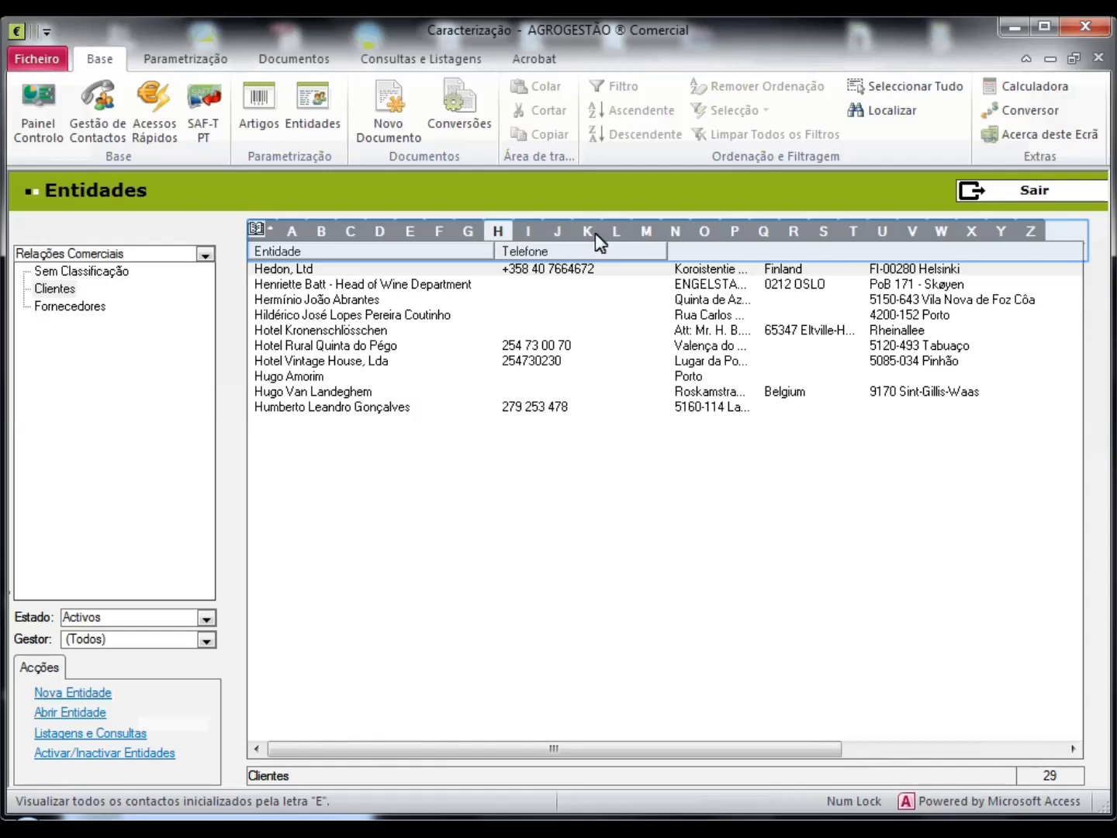
{"action": "left_click", "coordinate": [619, 235]}
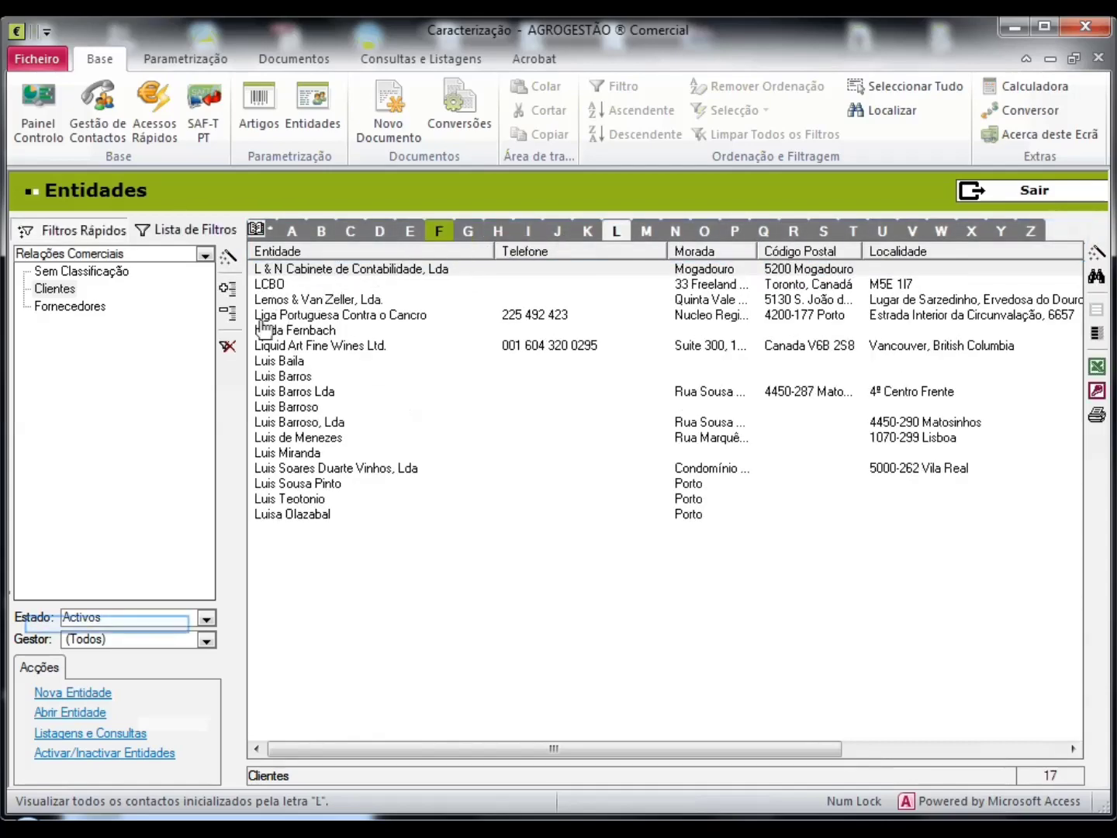
Create a new entity, enter its name as Designação, accept the similar-name warning, and fill in its street address under Morada.
{"action": "left_click", "coordinate": [97, 693]}
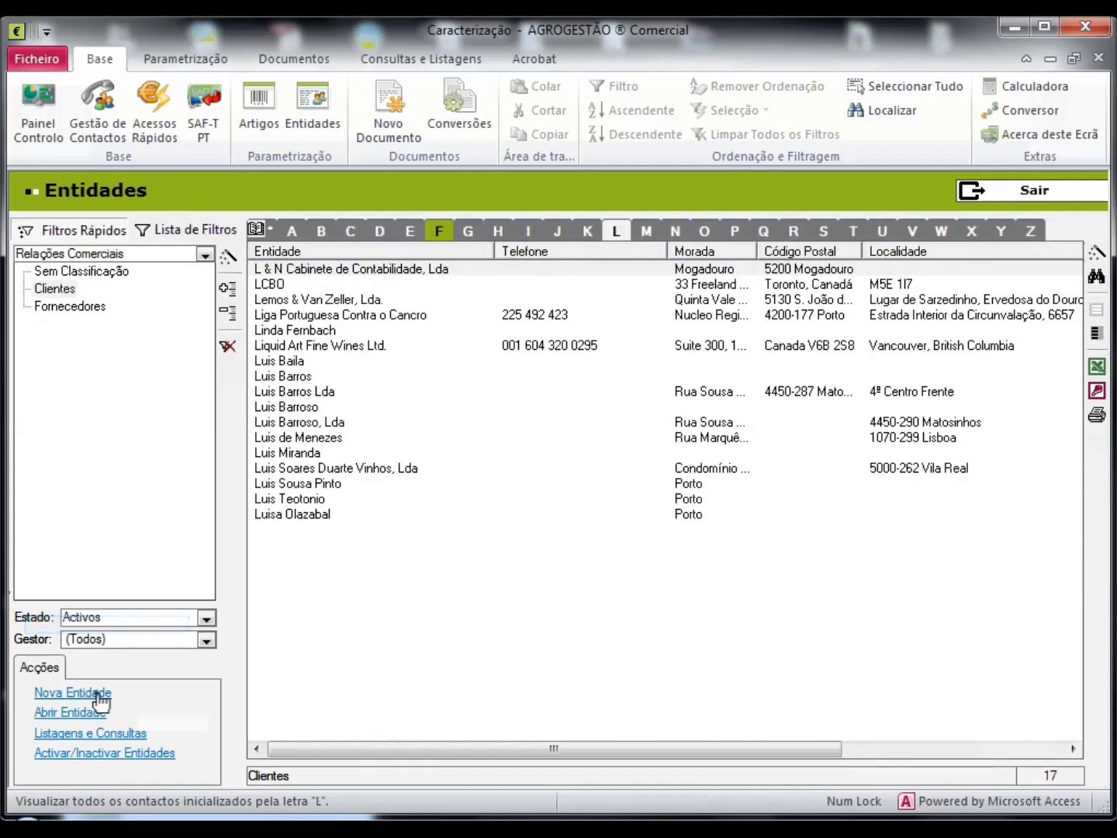
{"action": "type", "text": "Manuel"}
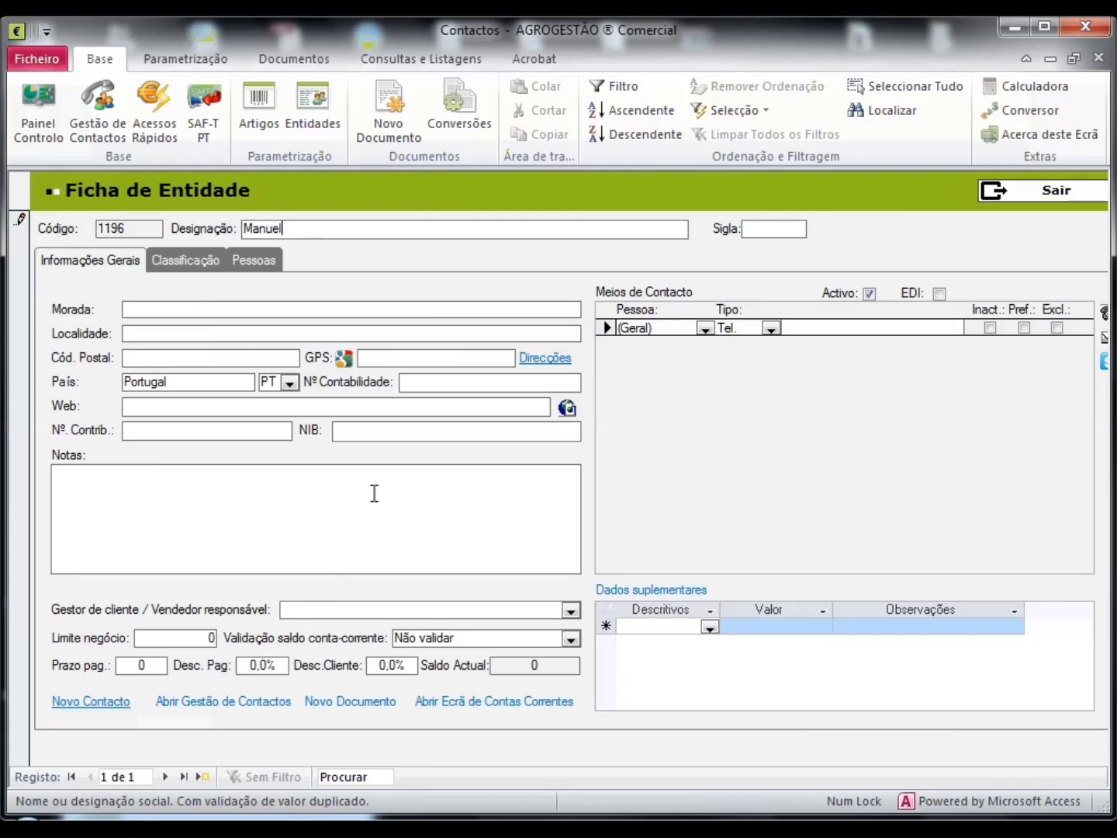
{"action": "key", "text": "Tab"}
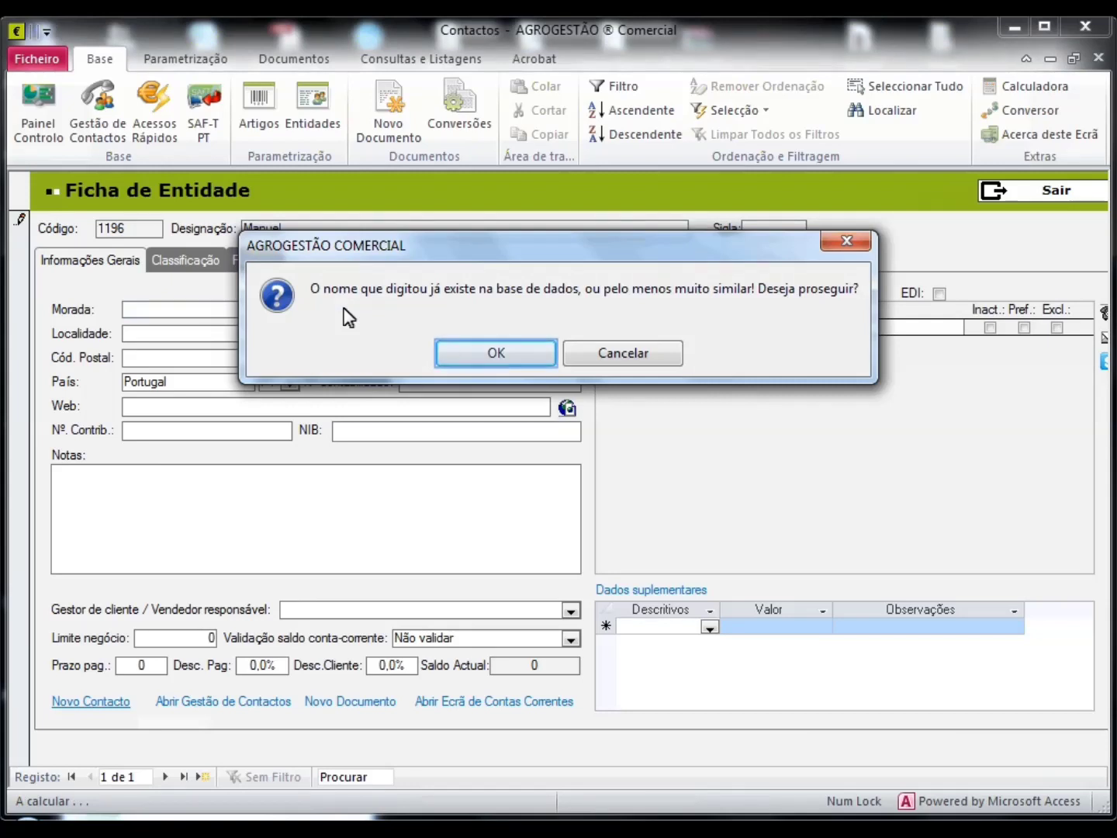
{"action": "left_click", "coordinate": [531, 356]}
{"action": "type", "text": "Rua Dire"}
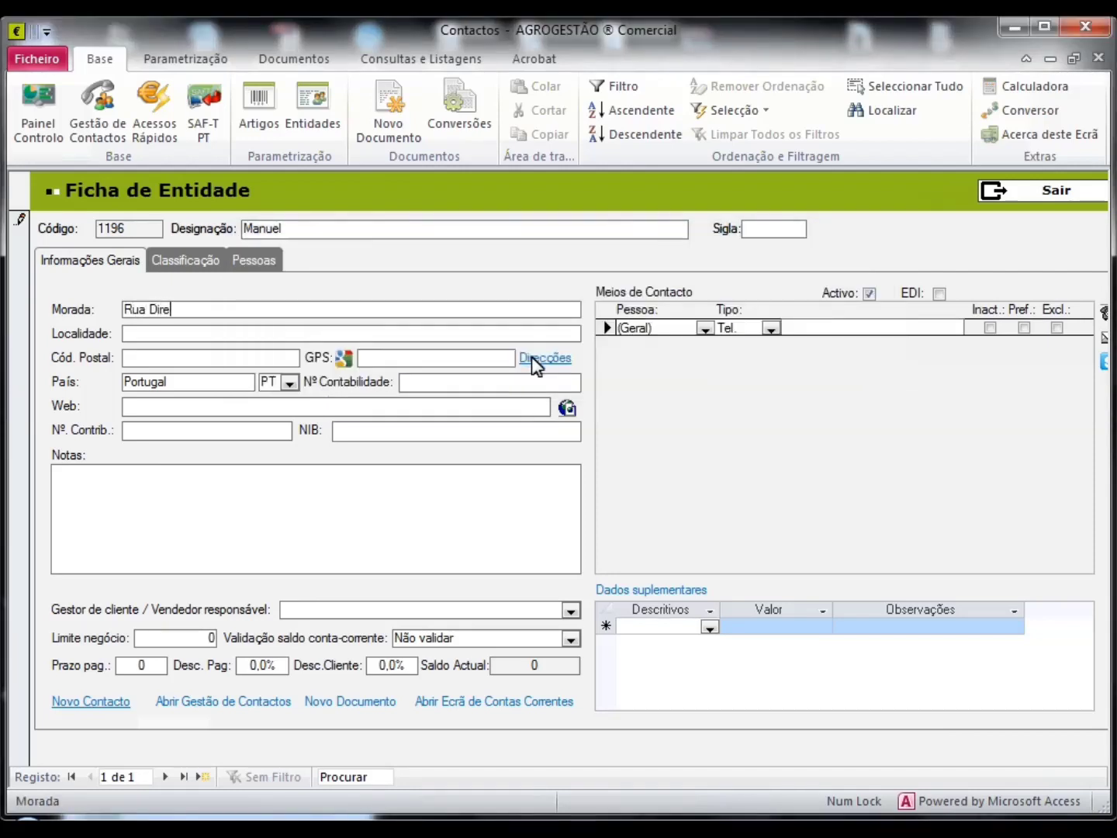
{"action": "type", "text": "ita..."}
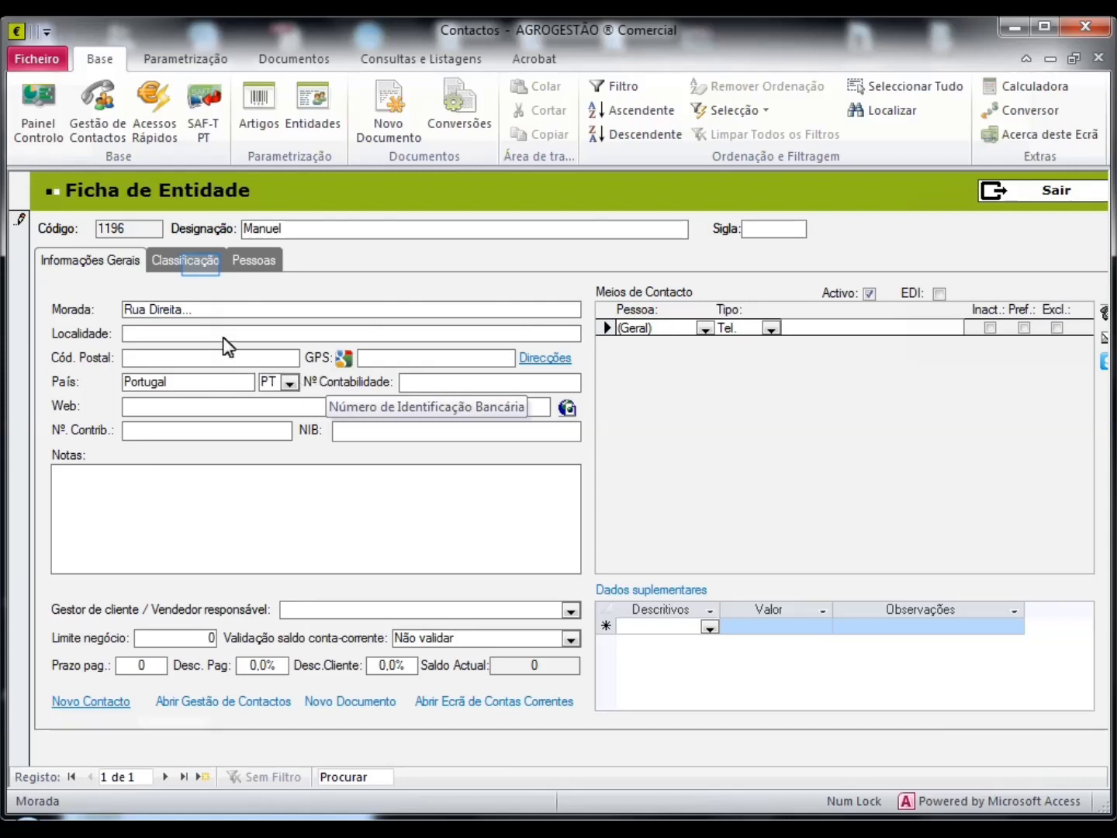
Review the new entity's Classificação, Pessoas and Informações Gerais sections, close the record and the Entidades list, and return to the main menu.
{"action": "left_click", "coordinate": [203, 263]}
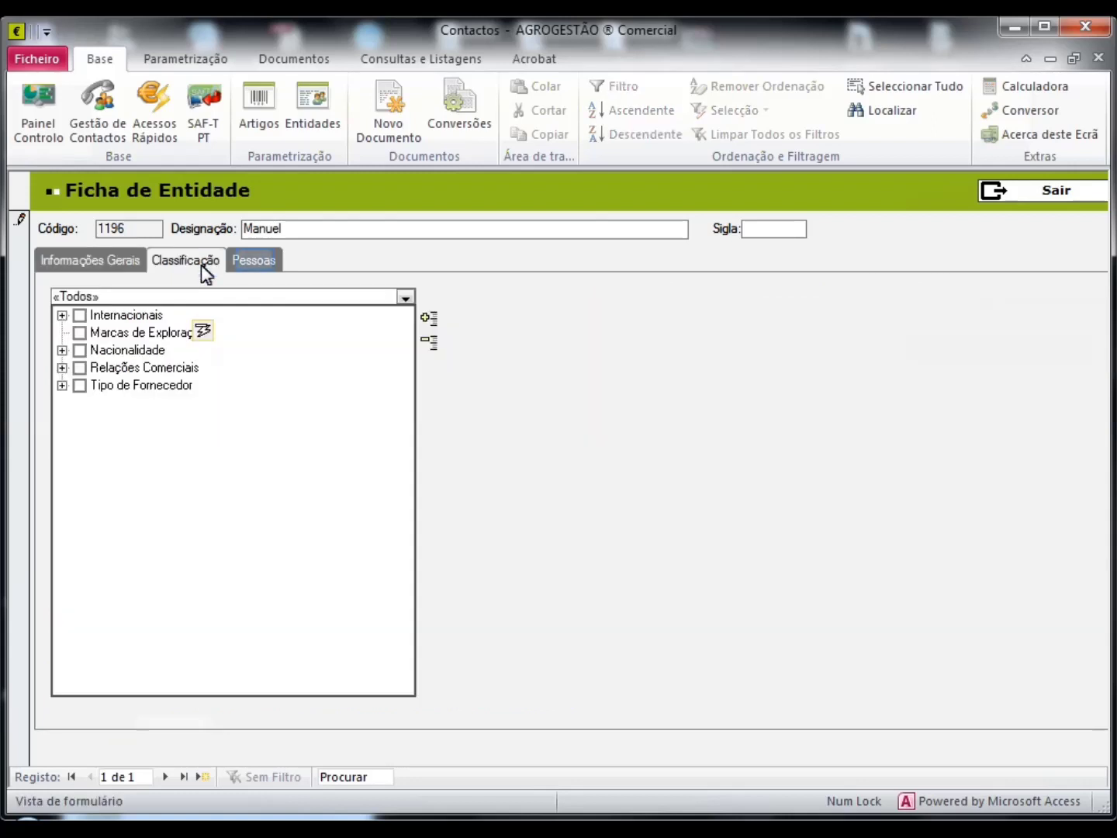
{"action": "left_click", "coordinate": [255, 259]}
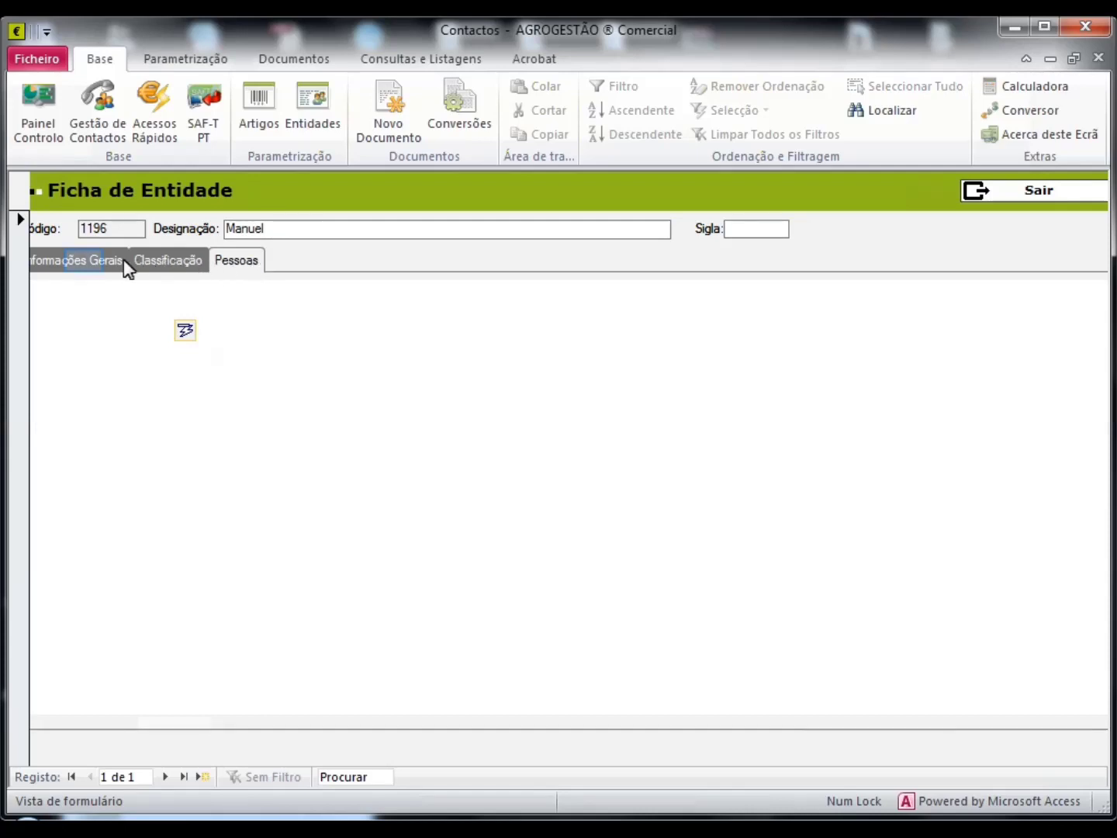
{"action": "left_click", "coordinate": [87, 264]}
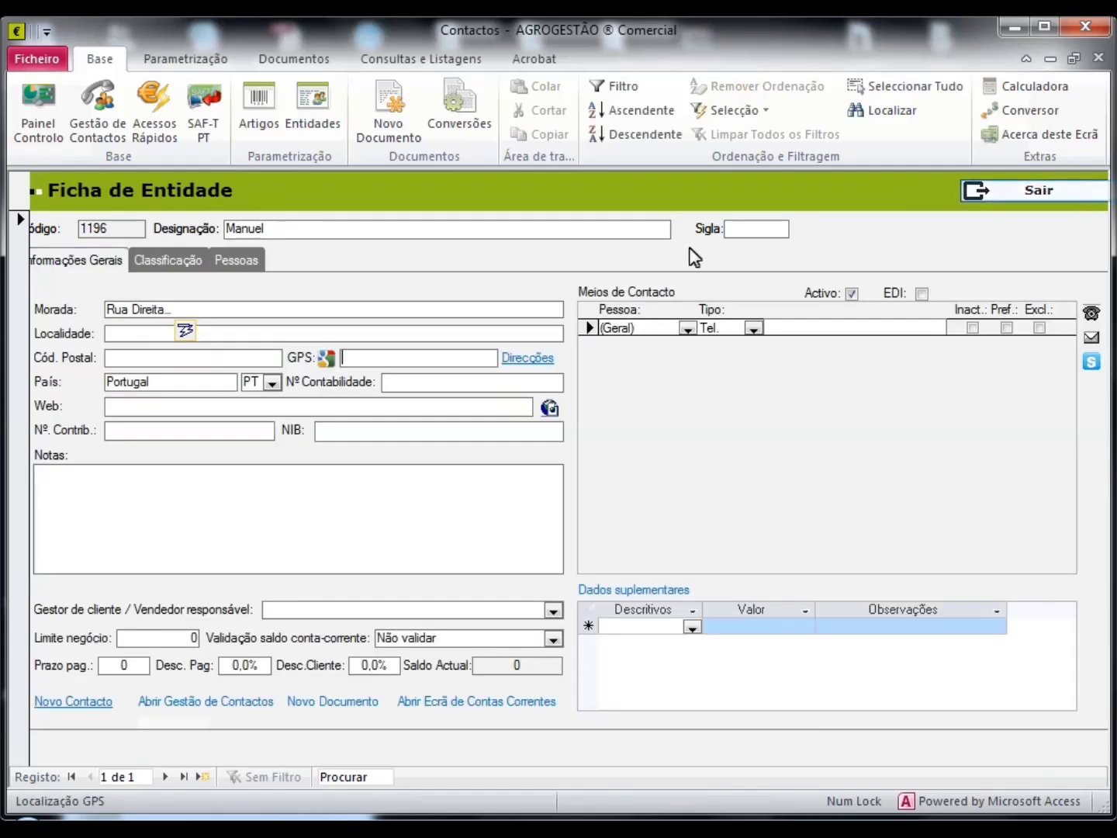
{"action": "left_click", "coordinate": [1007, 189]}
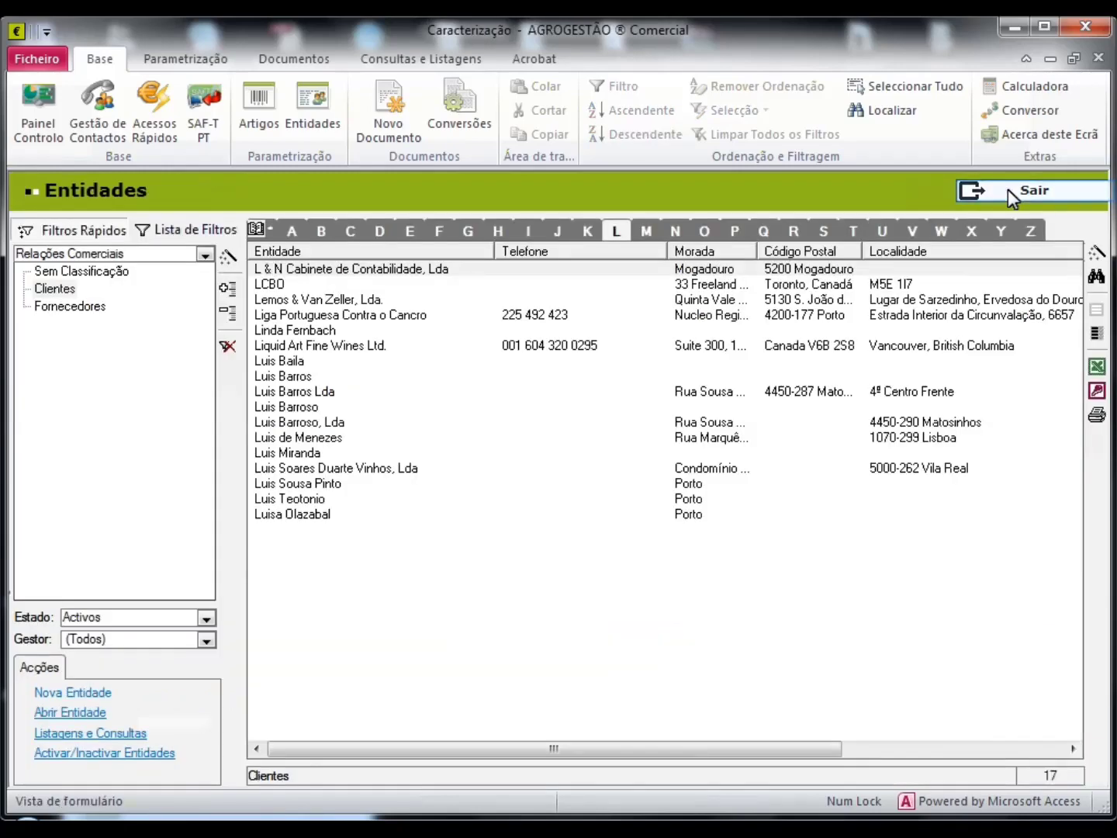
{"action": "left_click", "coordinate": [1008, 189]}
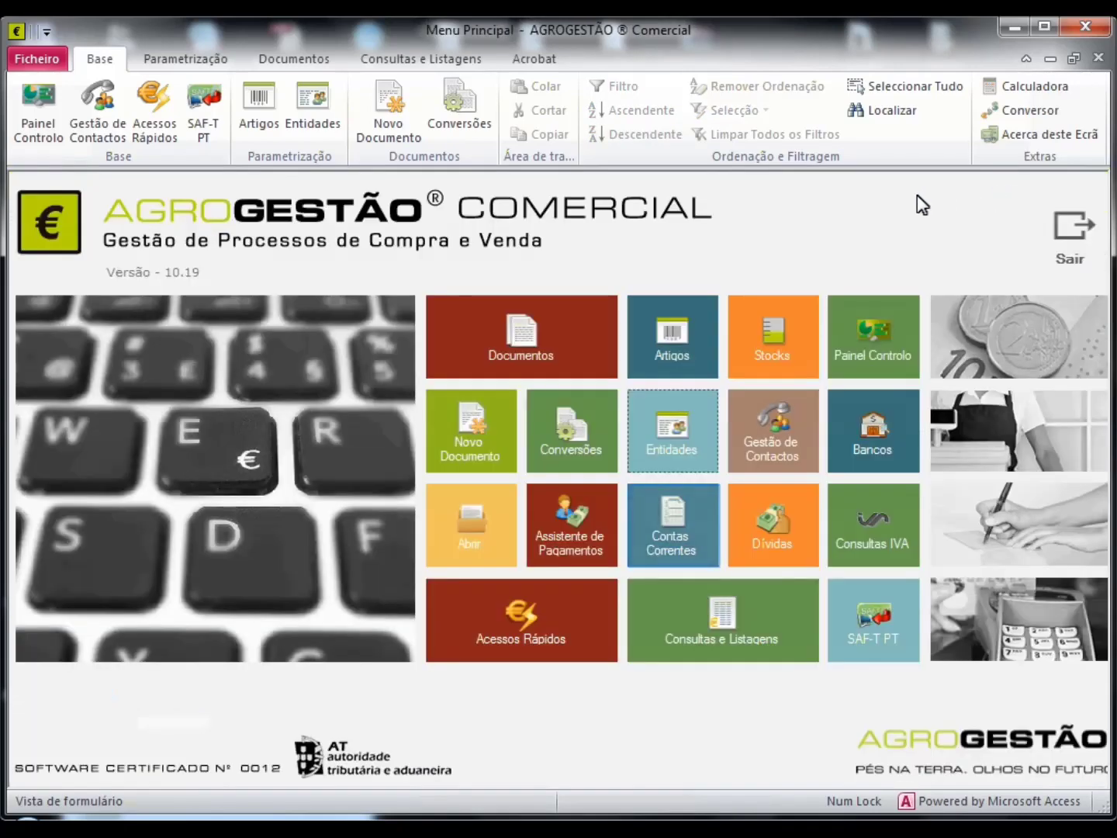
Open Contas Correntes and filter the account movements by the first entity listed with only a first name.
{"action": "left_click", "coordinate": [653, 516]}
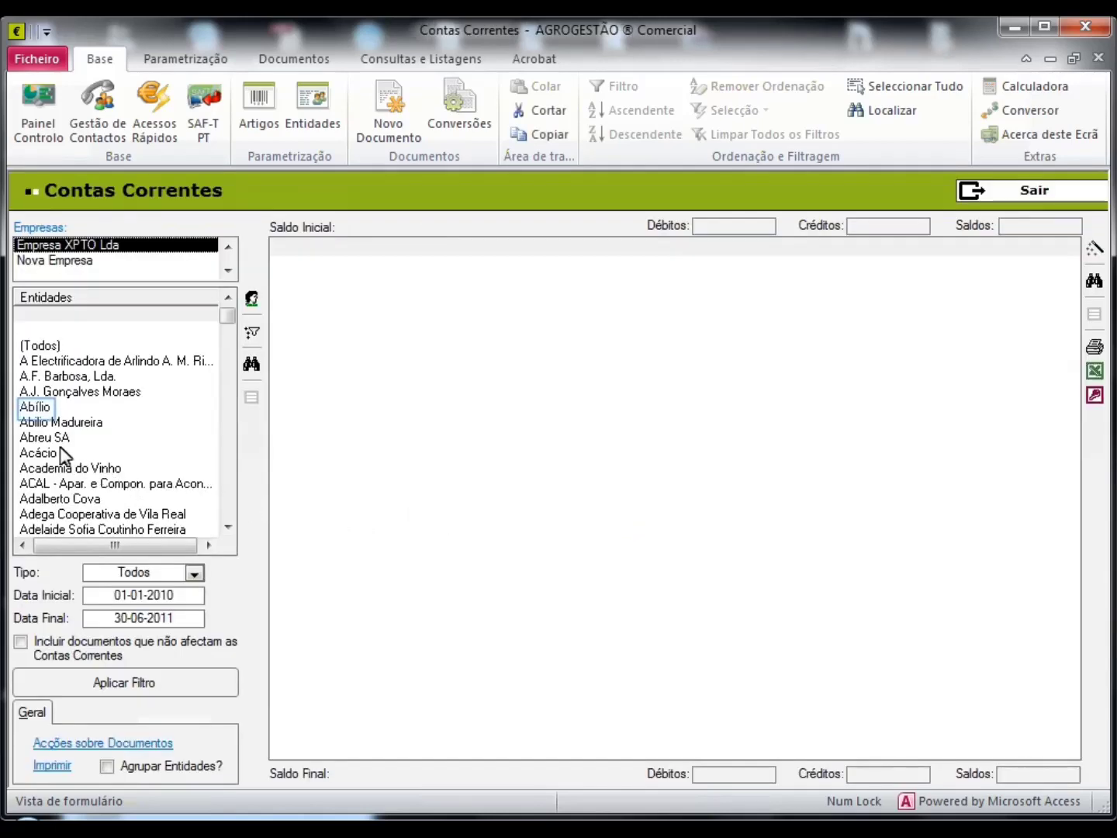
{"action": "left_click", "coordinate": [37, 407]}
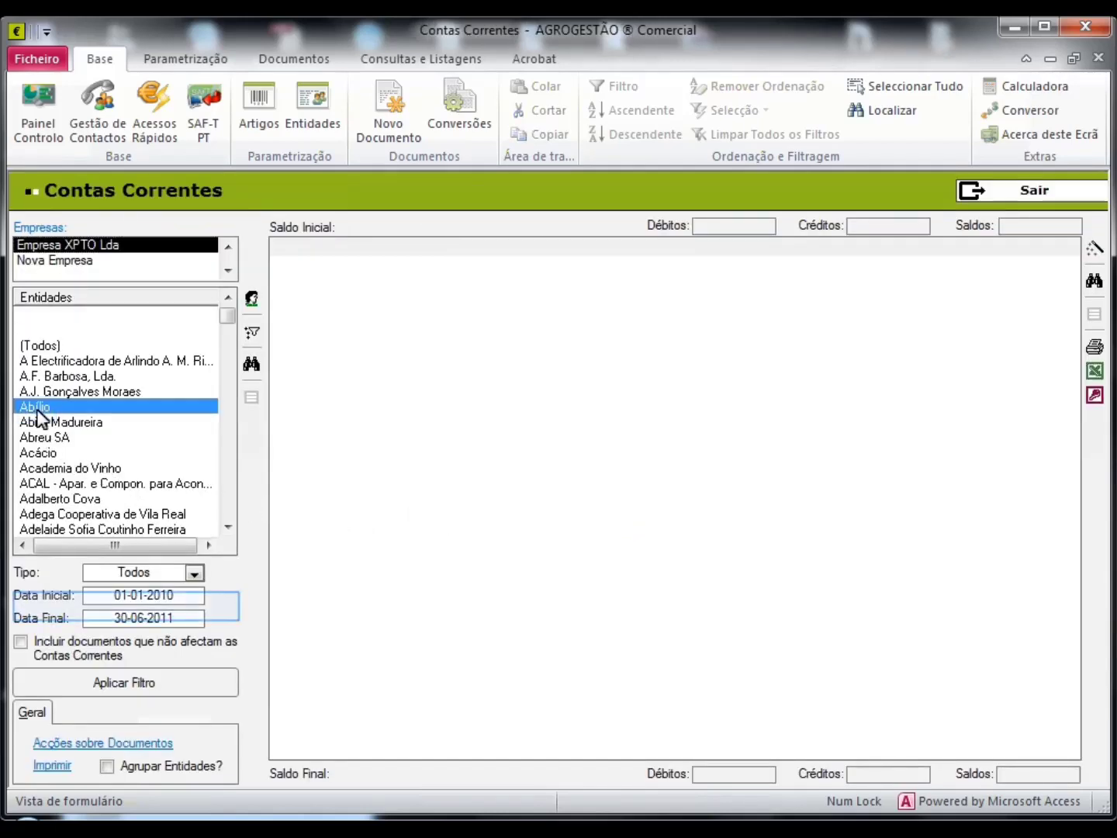
{"action": "left_click", "coordinate": [142, 687]}
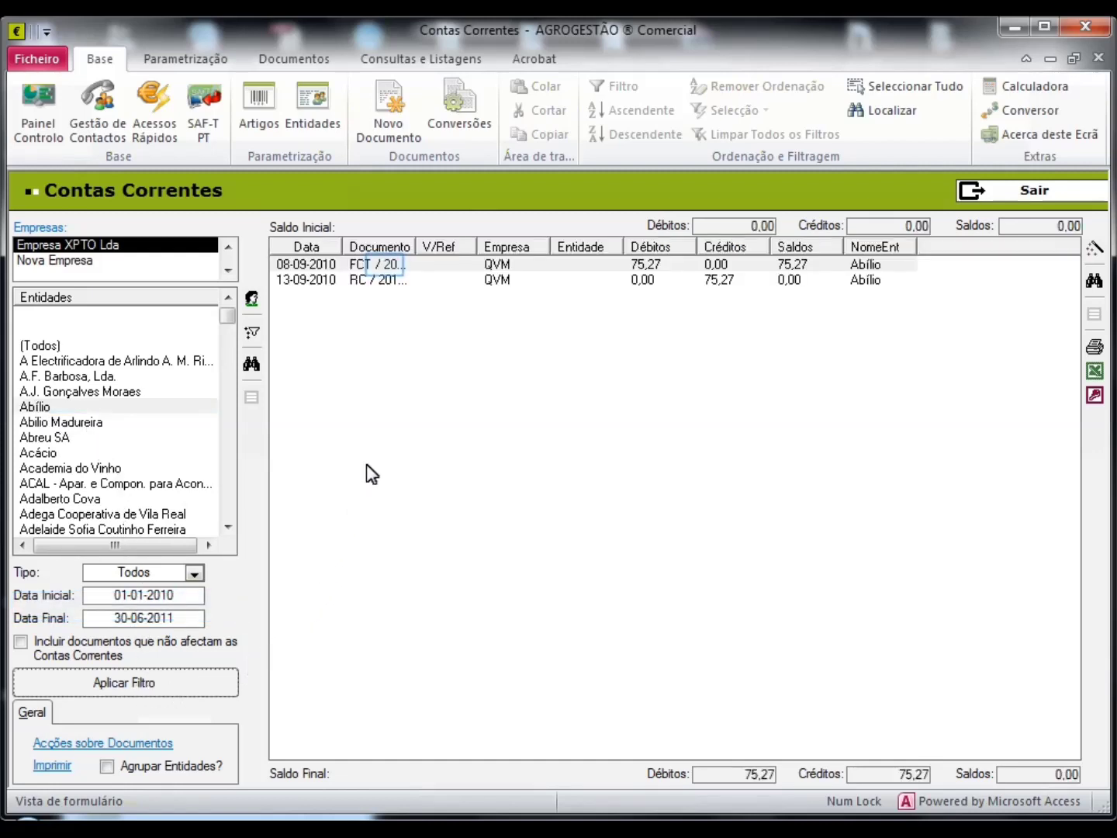
Check the entity's FCT and RC movements, and open the printable Contas Correntes statement enlarged to 100%.
{"action": "left_click", "coordinate": [386, 268]}
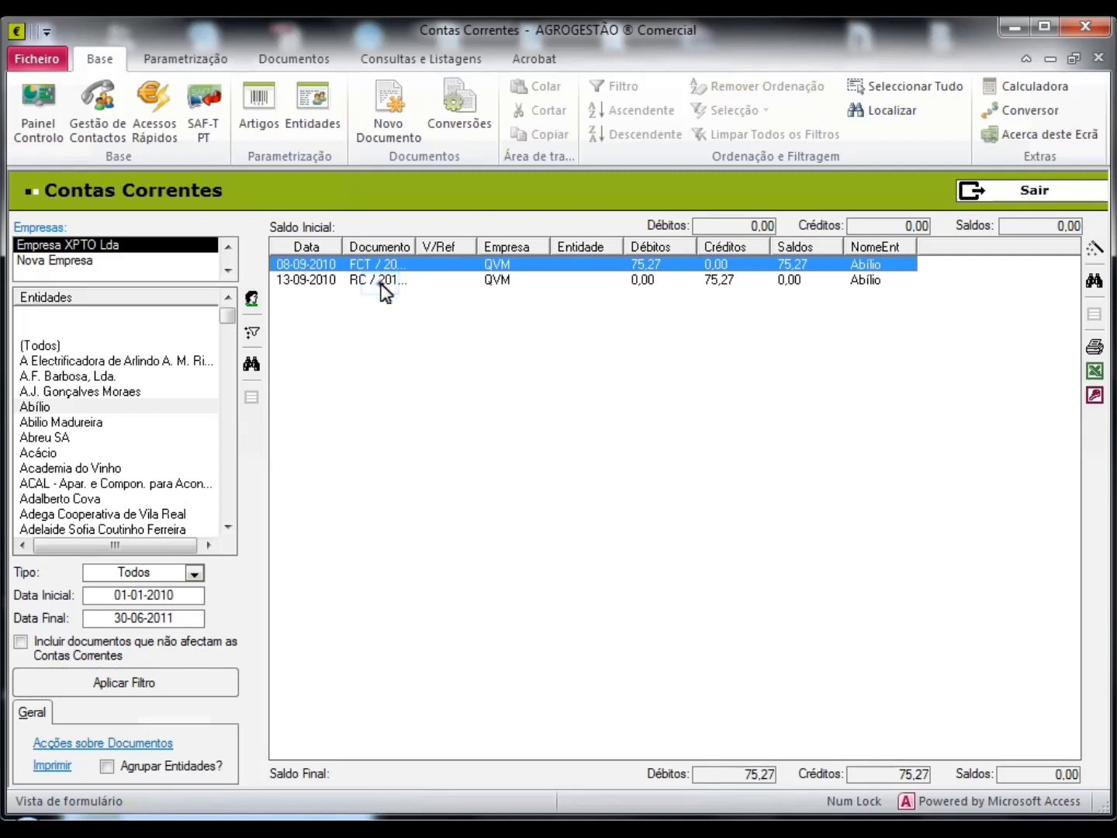
{"action": "left_click", "coordinate": [382, 281]}
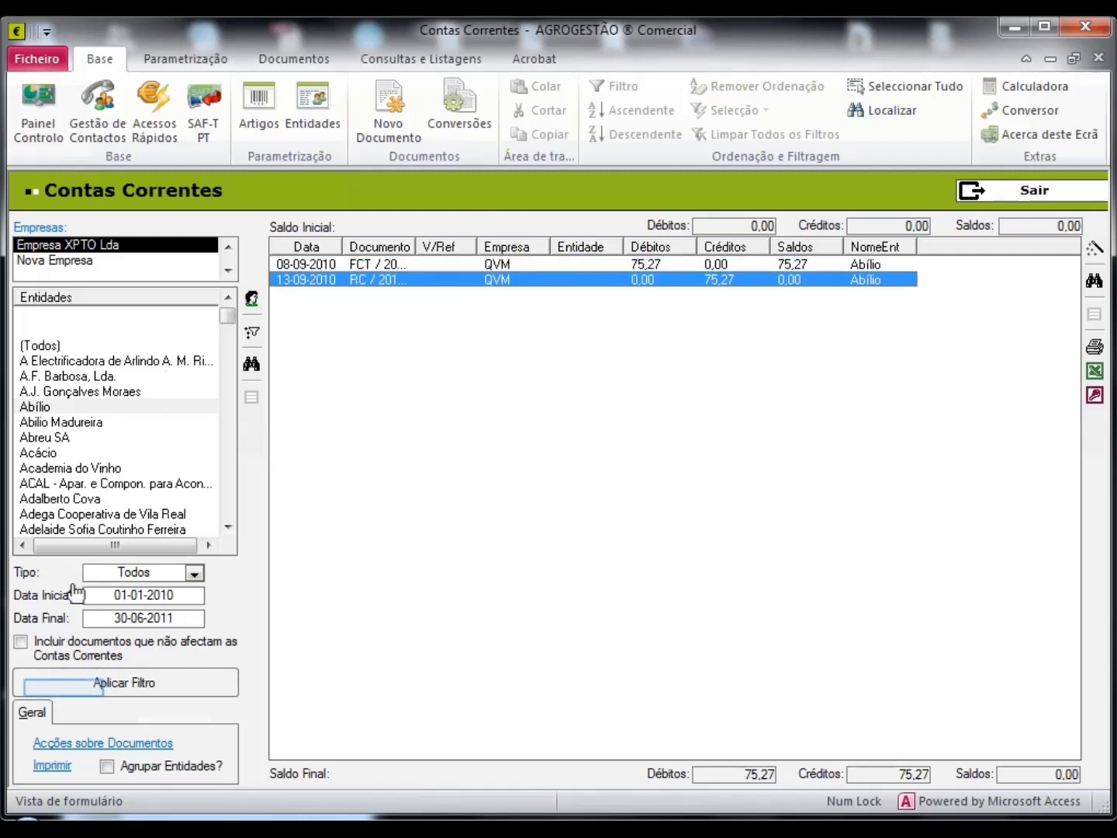
{"action": "left_click", "coordinate": [59, 766]}
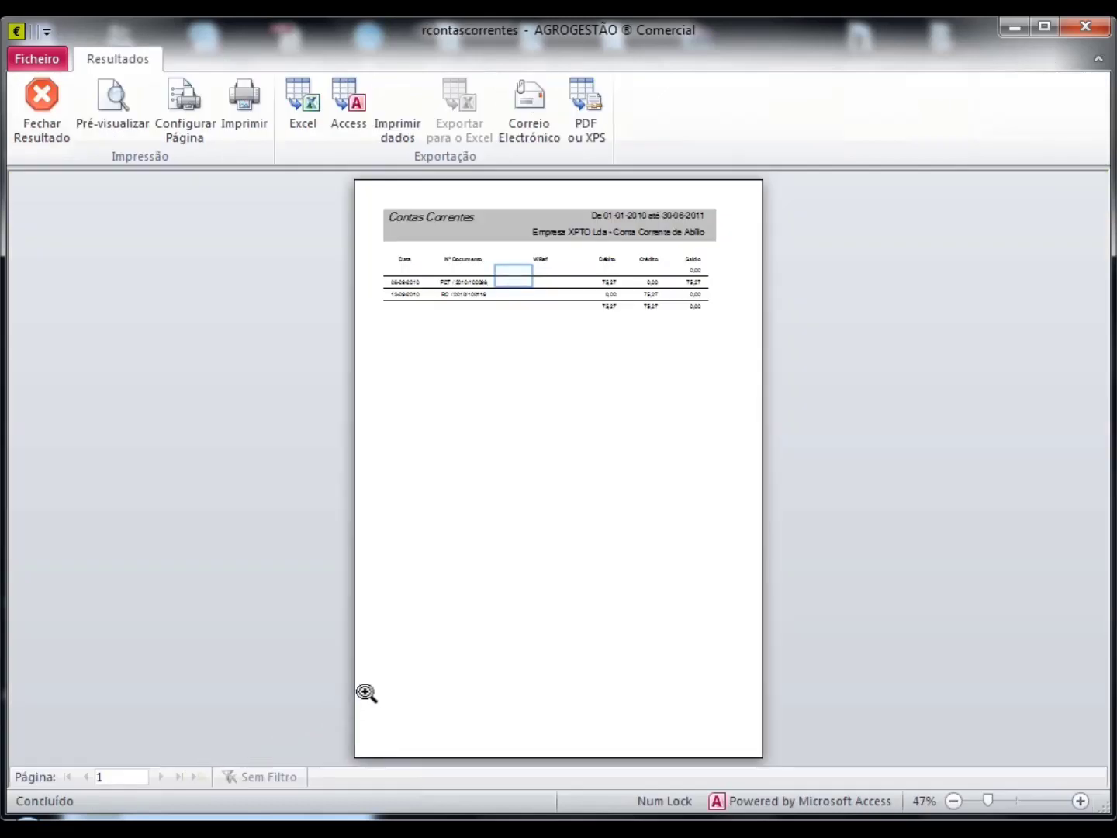
{"action": "left_click", "coordinate": [522, 283]}
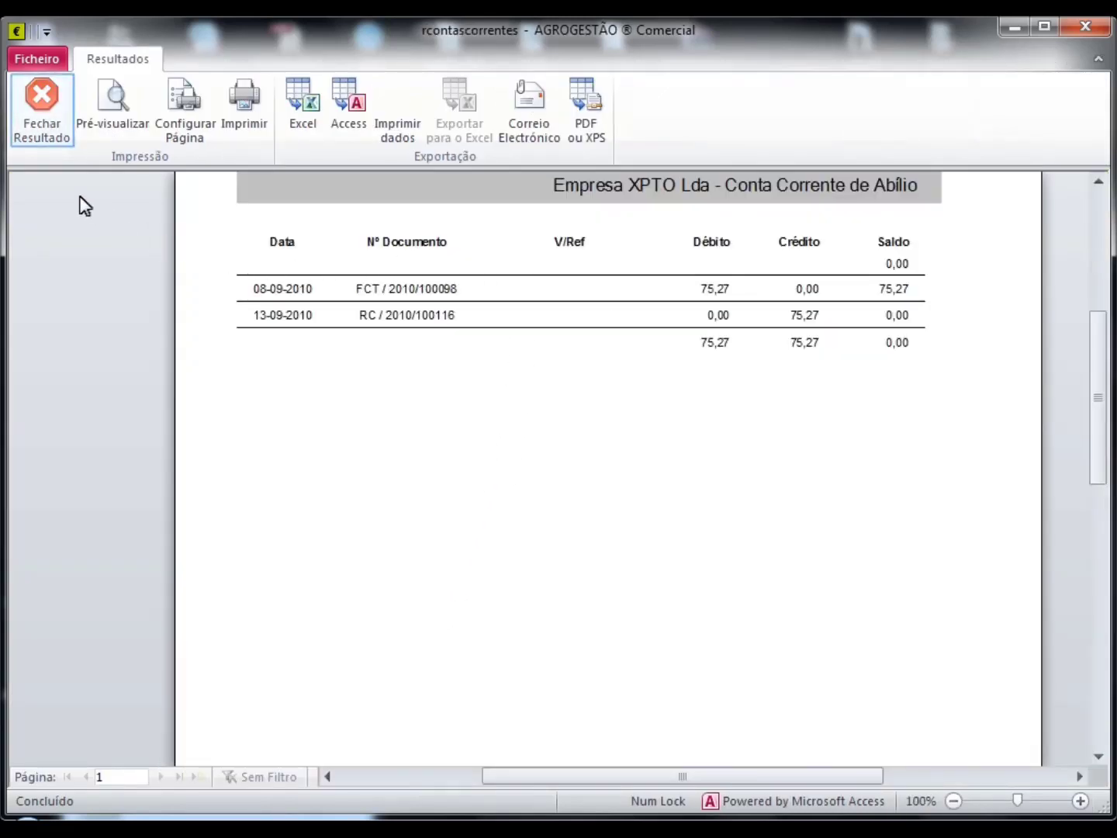